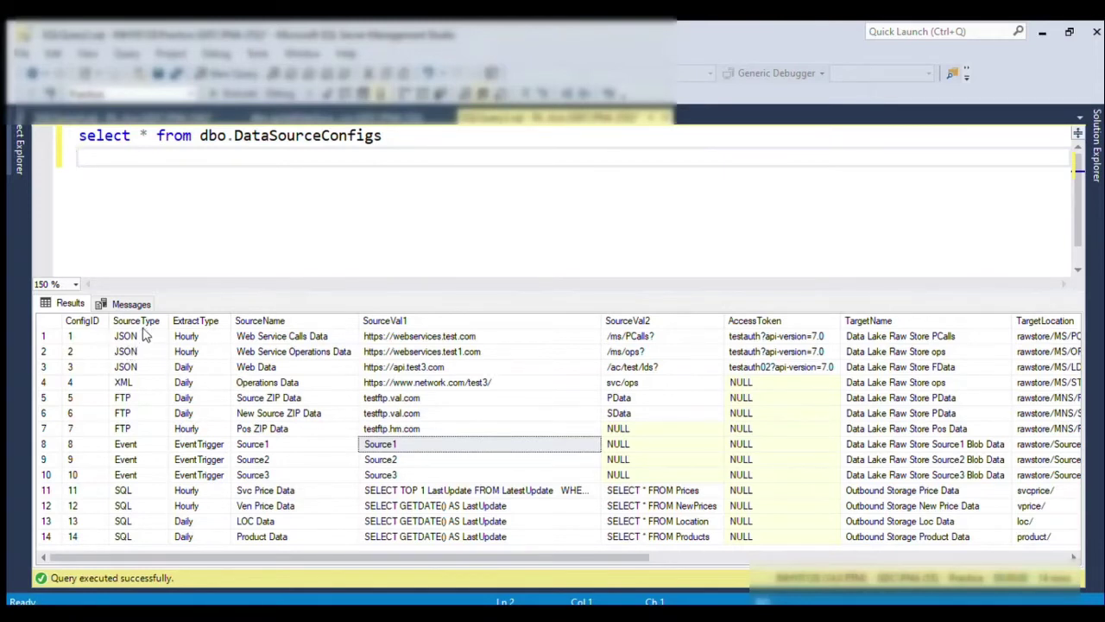
Review the ExtractType, SourceName, SourceVal1 and SourceVal2 columns in the DataSourceConfigs query results.
click(209, 337)
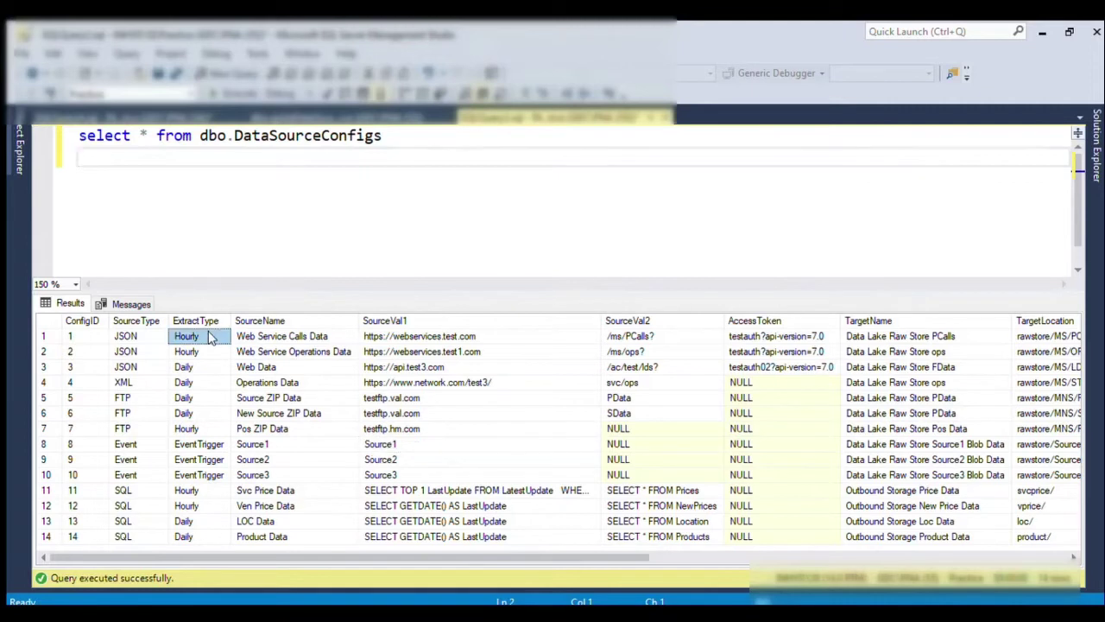
click(206, 378)
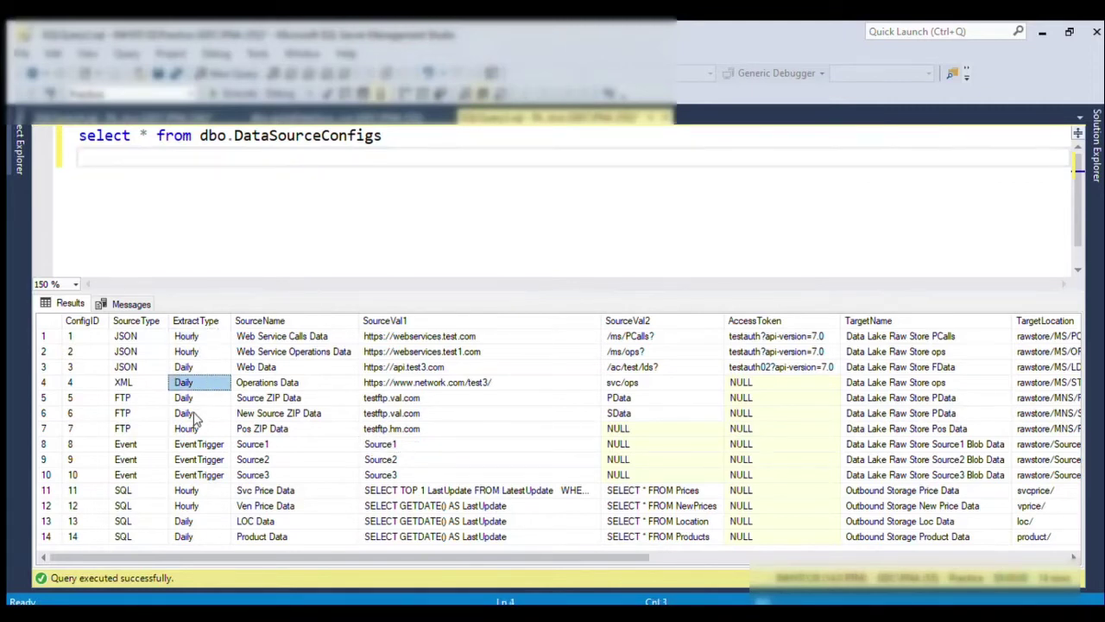
drag(192, 506, 191, 521)
shift+click(202, 354)
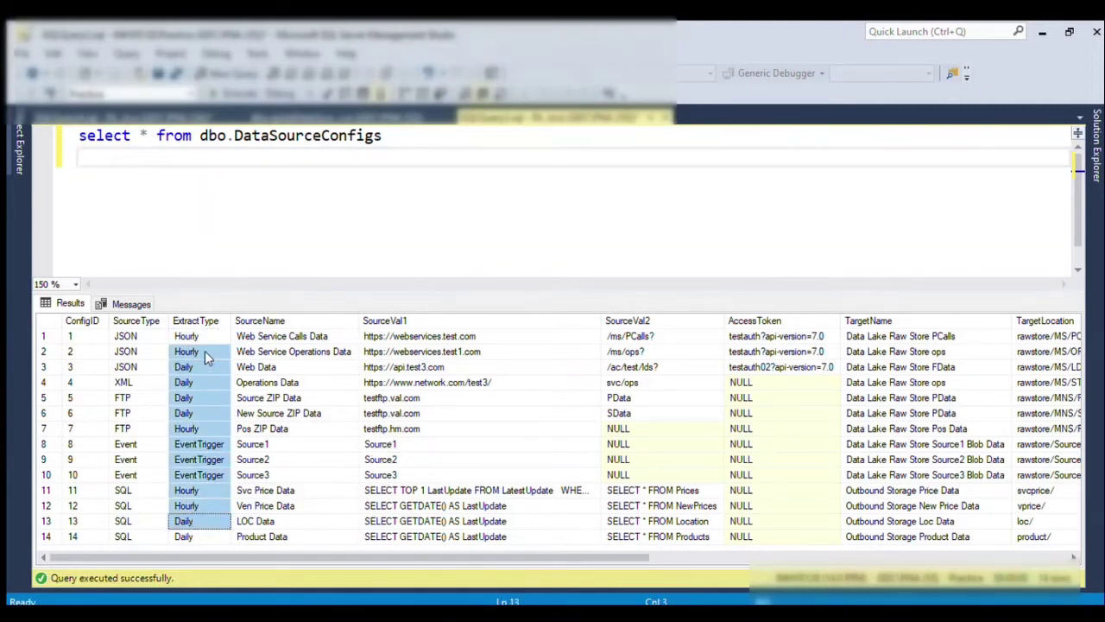
click(295, 354)
click(268, 336)
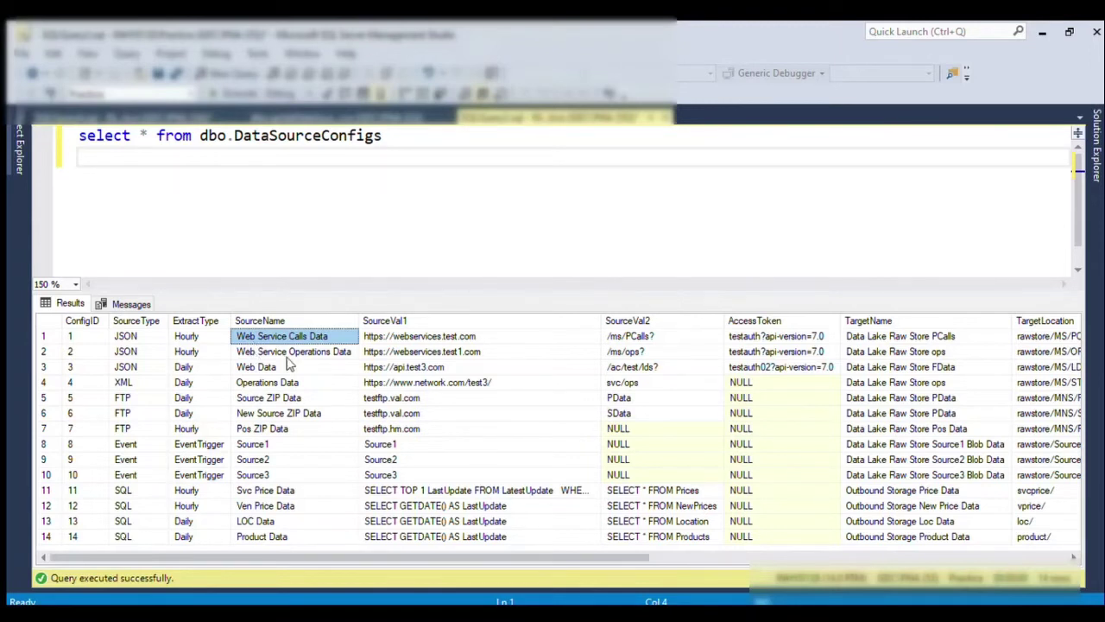
click(456, 338)
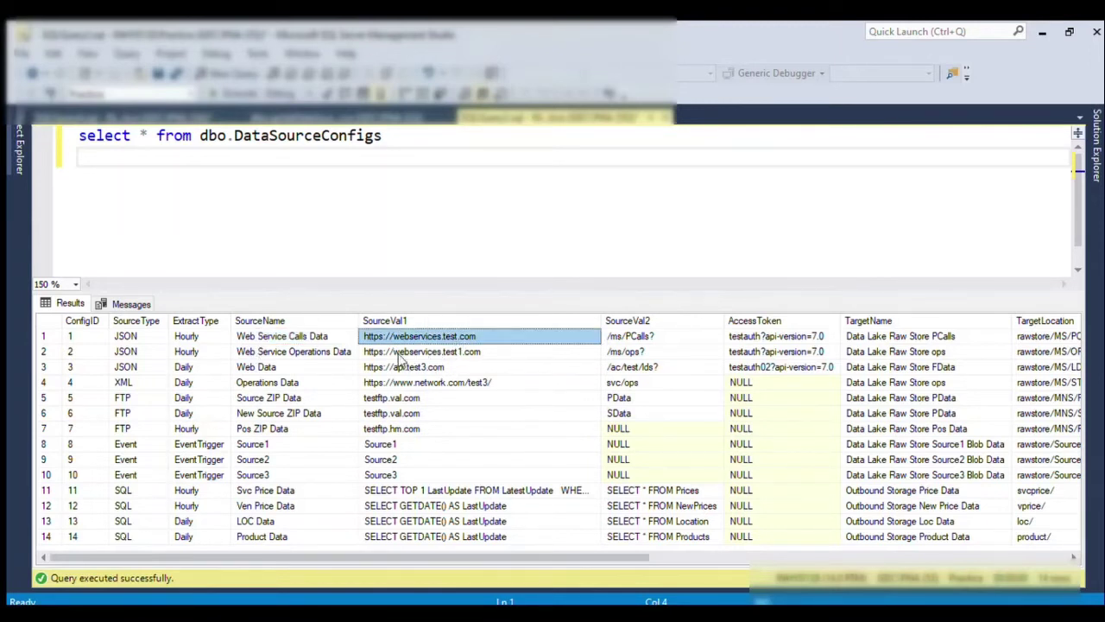
click(644, 336)
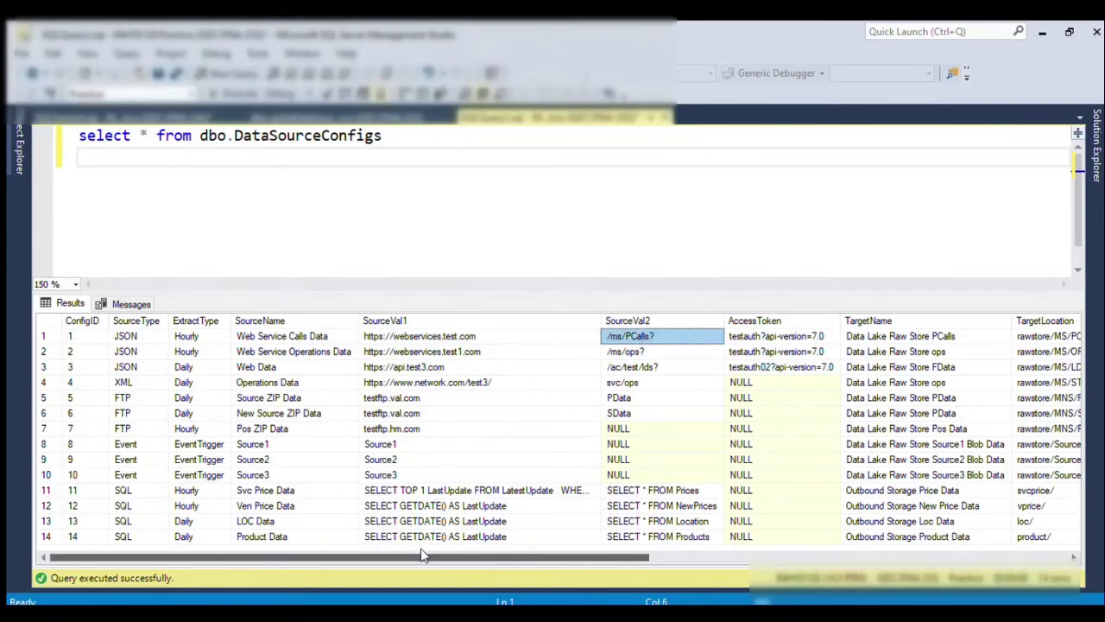
Inspect the AccessToken column and the TargetName, TargetLocation and TargetVal columns for the first data source.
drag(427, 558, 631, 561)
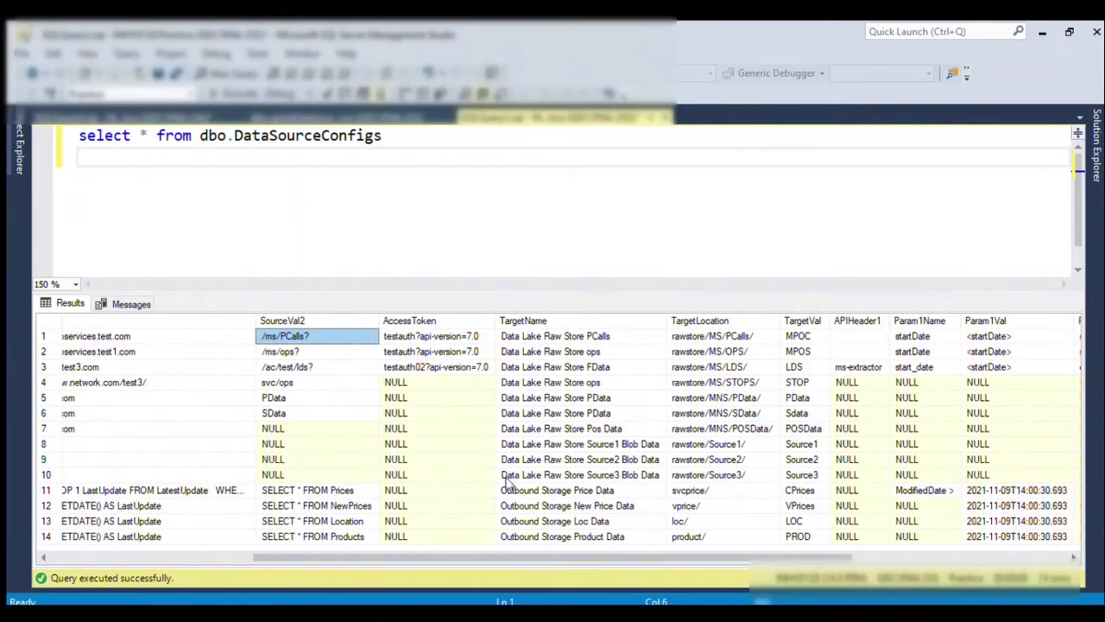
click(448, 338)
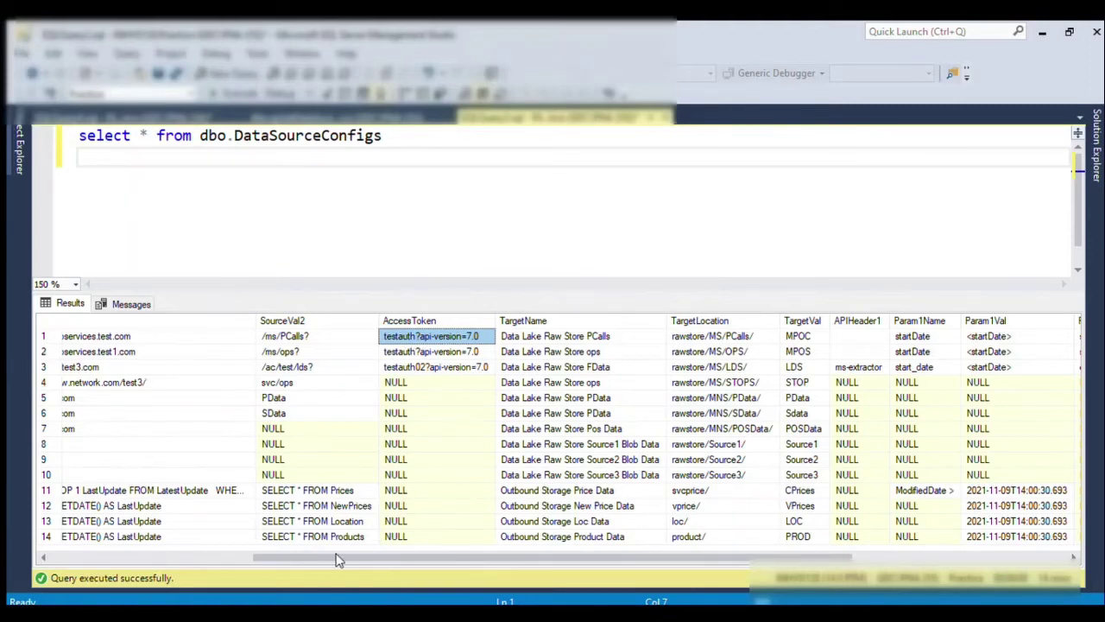
drag(377, 559, 472, 559)
click(359, 338)
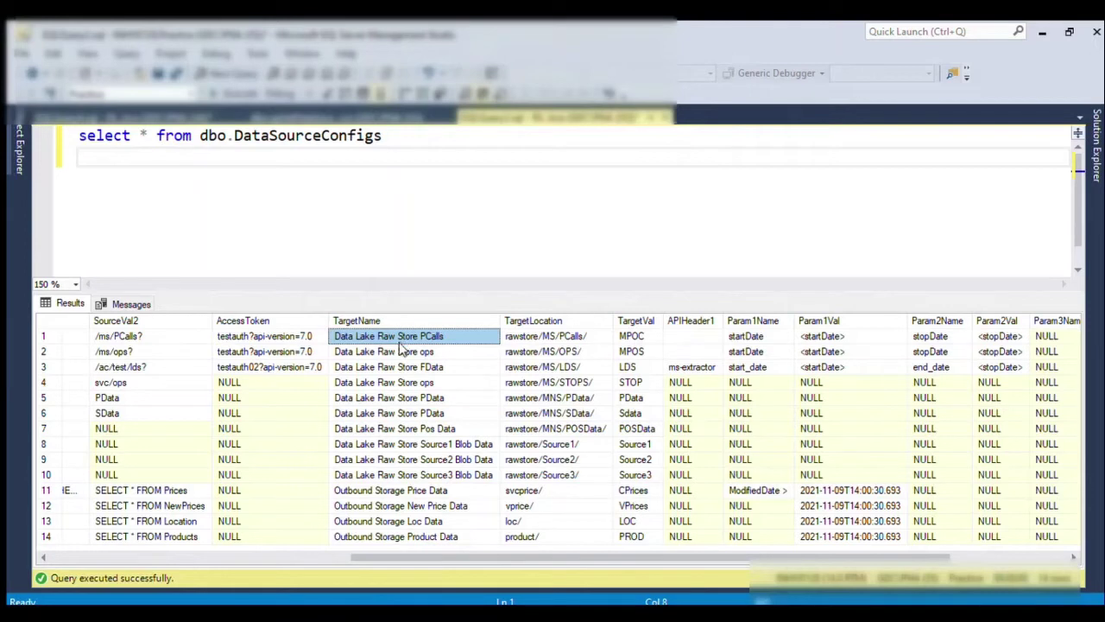
click(553, 339)
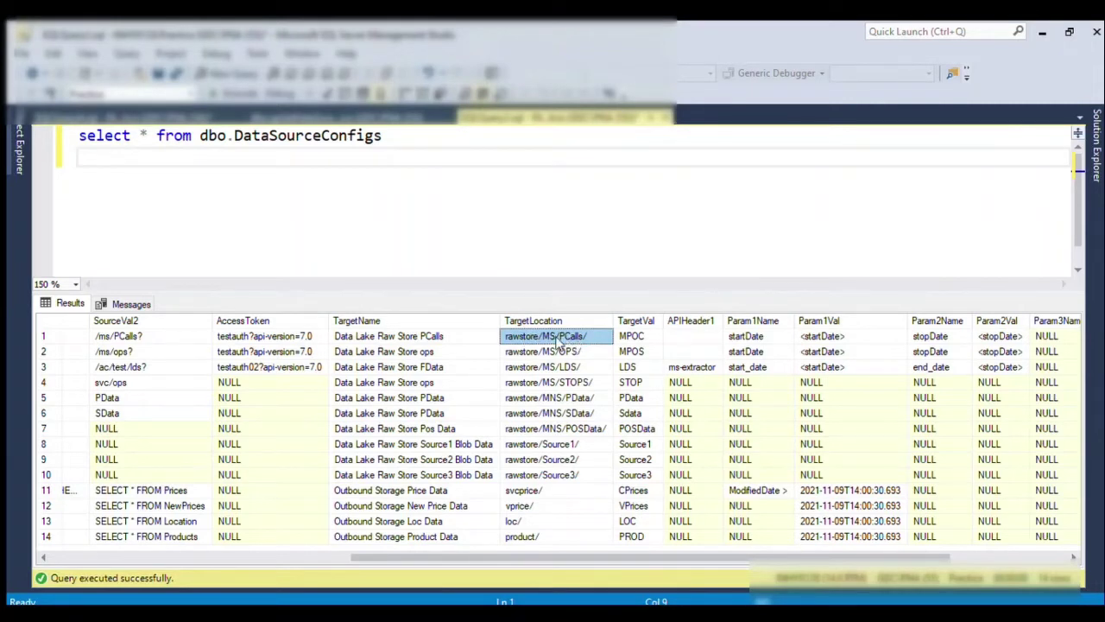
click(633, 339)
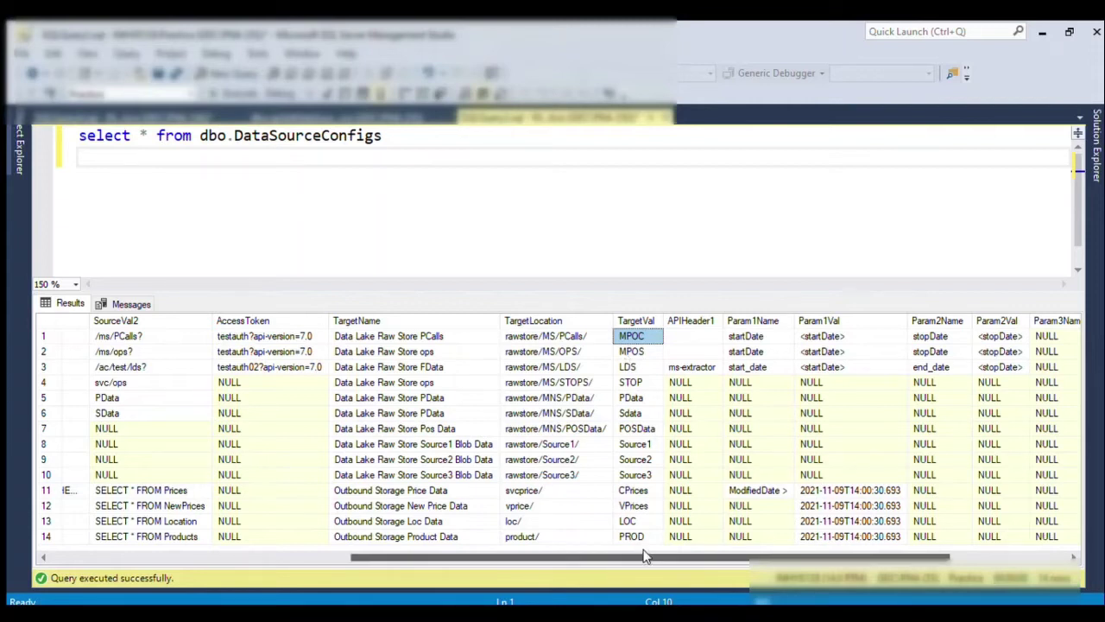
Examine the APIHeader1 column and the name and value columns of Param1, Param2 and Param3 for the JSON sources.
drag(648, 557, 765, 557)
click(492, 351)
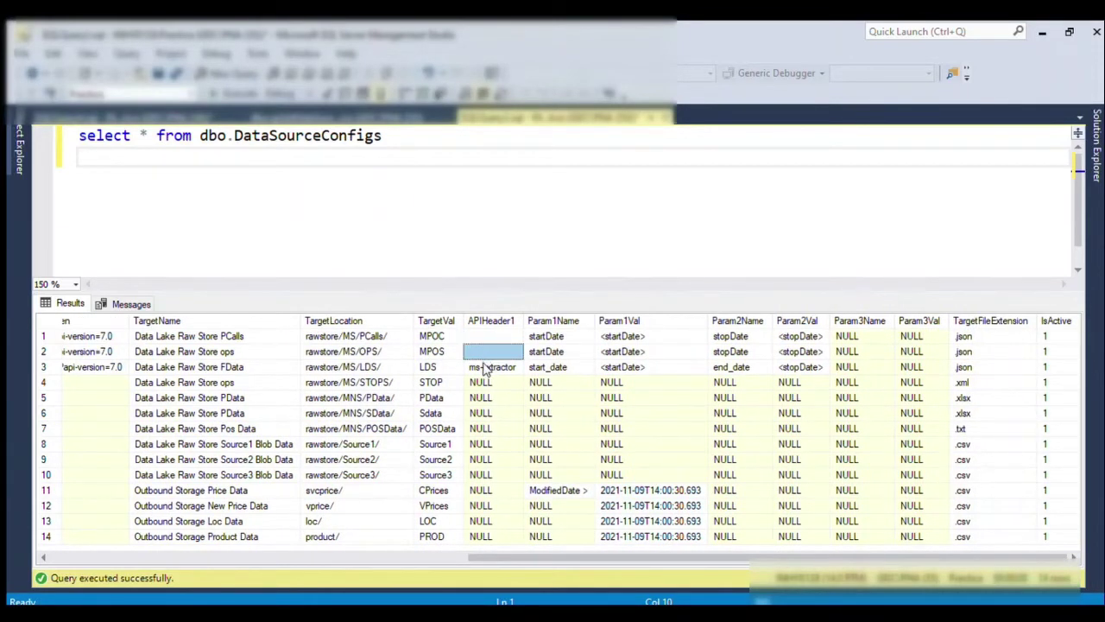
click(492, 367)
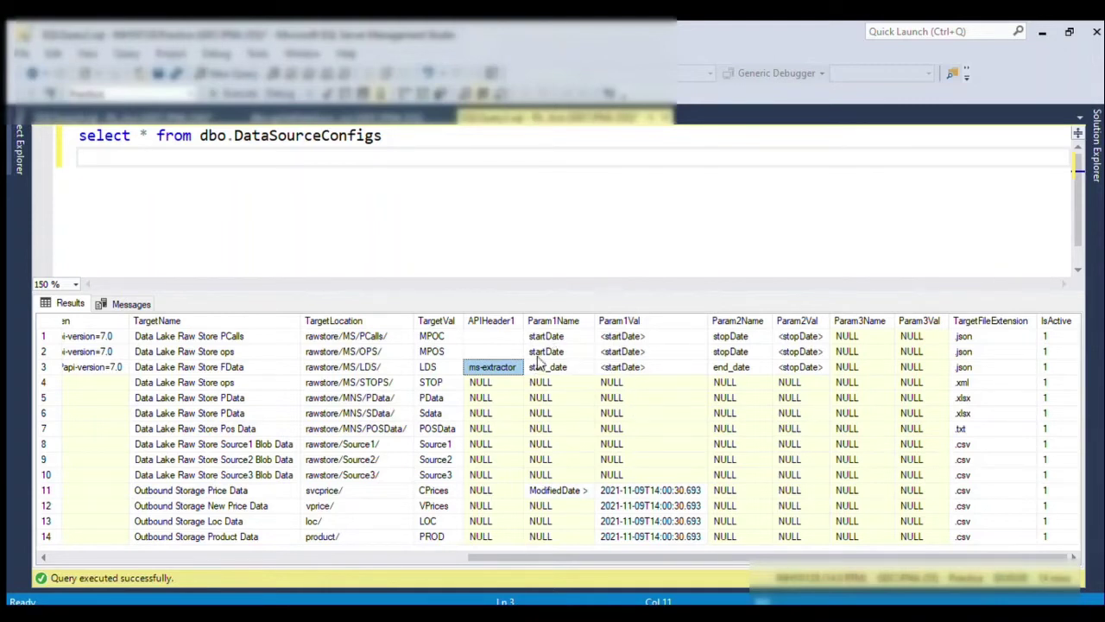
click(544, 351)
click(628, 353)
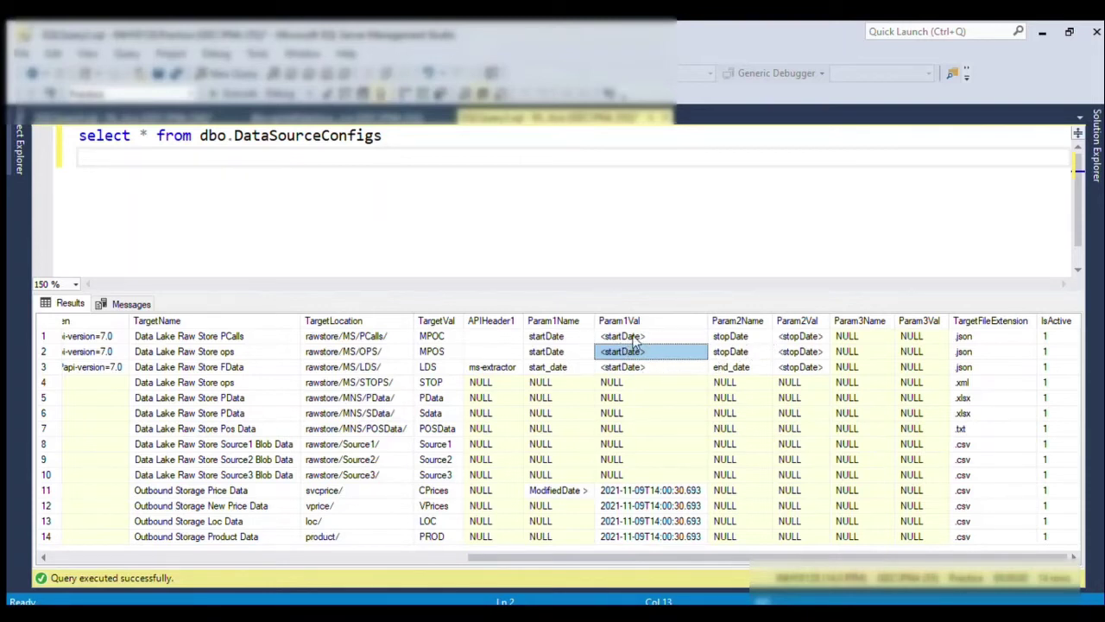
drag(643, 337, 792, 352)
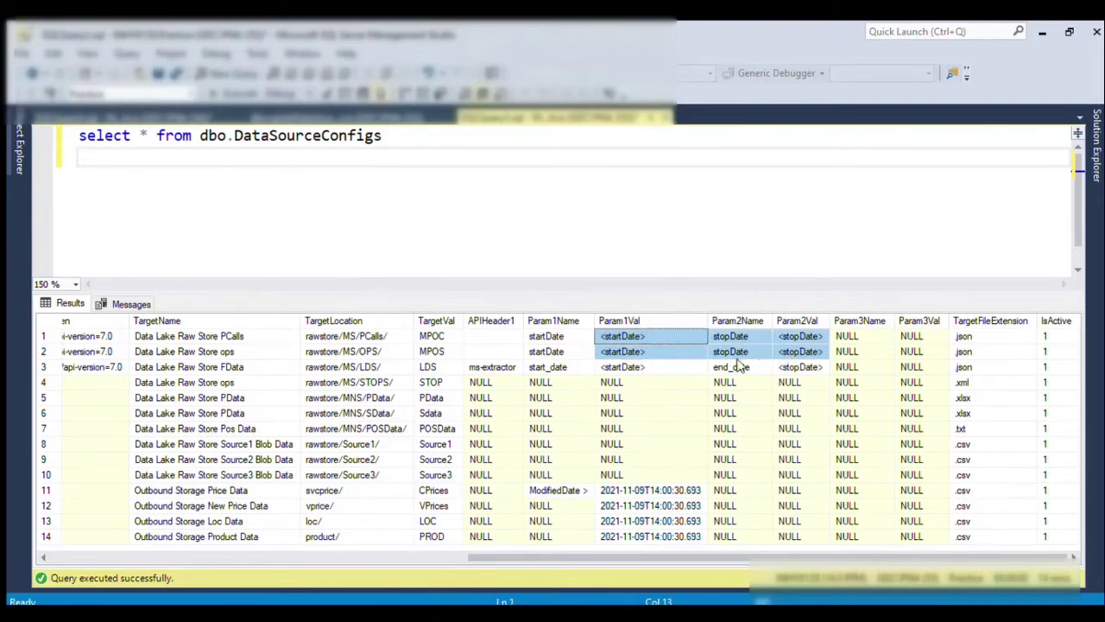
drag(680, 559, 651, 560)
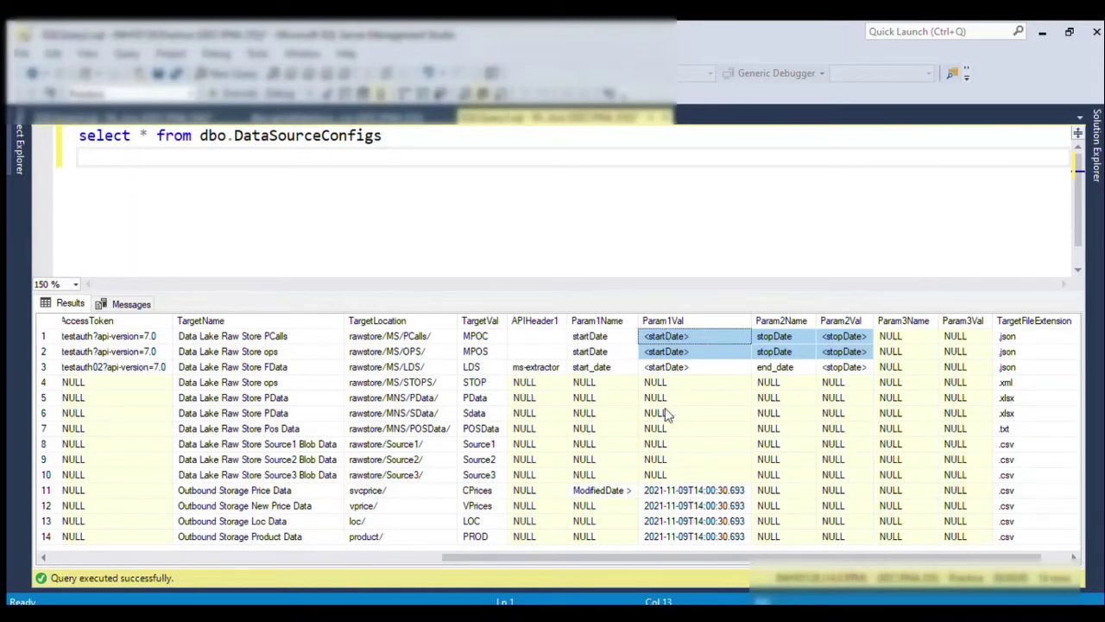
drag(699, 554, 725, 554)
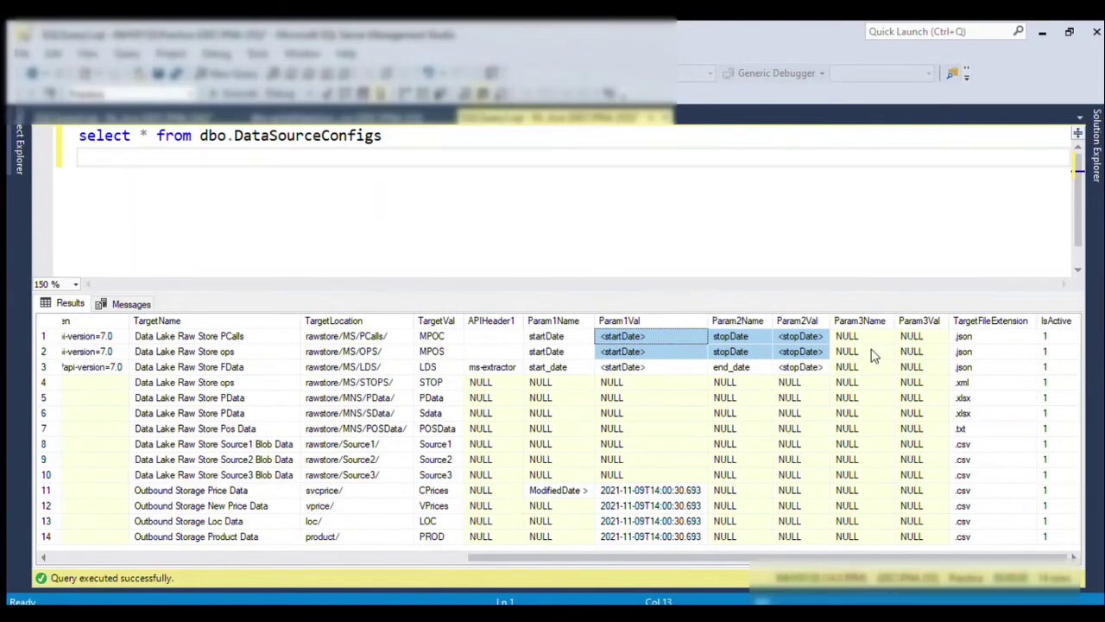
click(917, 351)
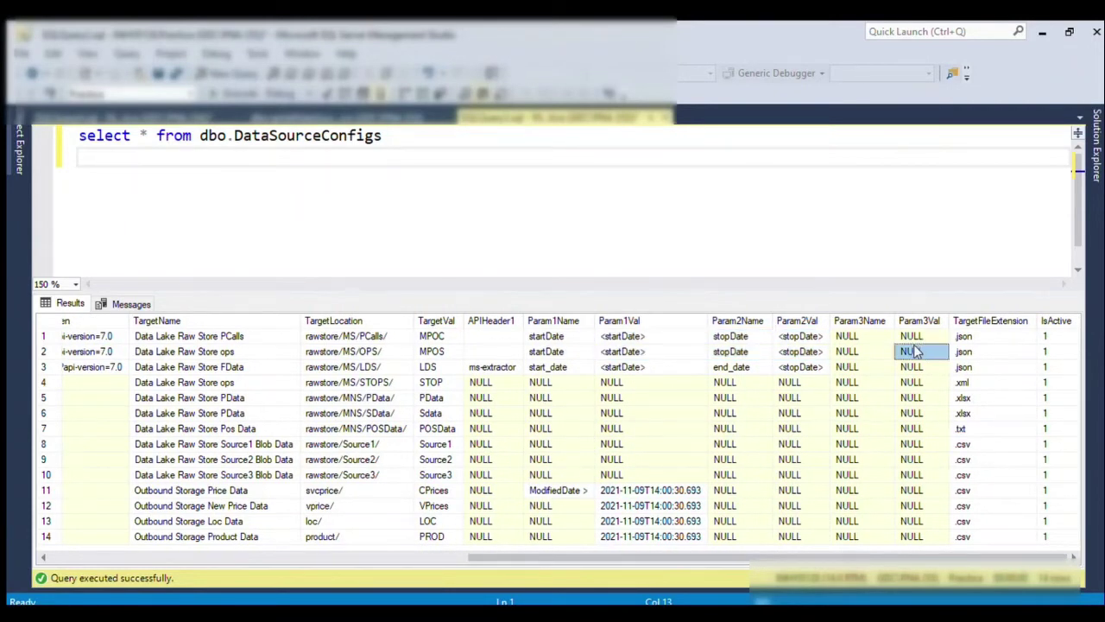
Check the TargetFileExtension values against TargetVal, and look at the IsActive flag of the data sources.
click(980, 338)
click(967, 380)
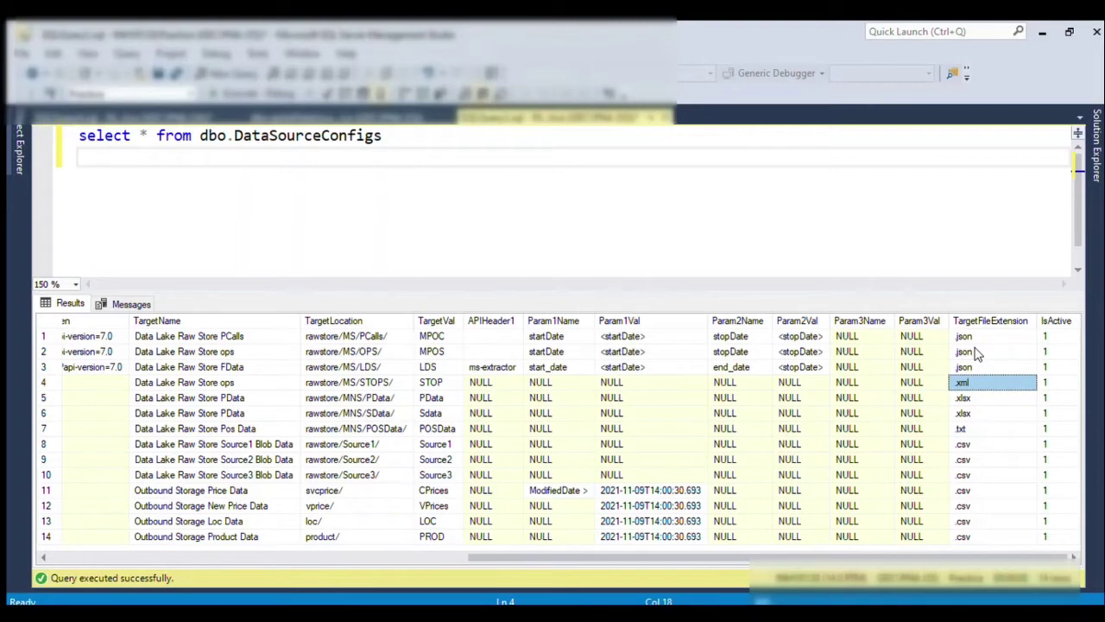
click(429, 352)
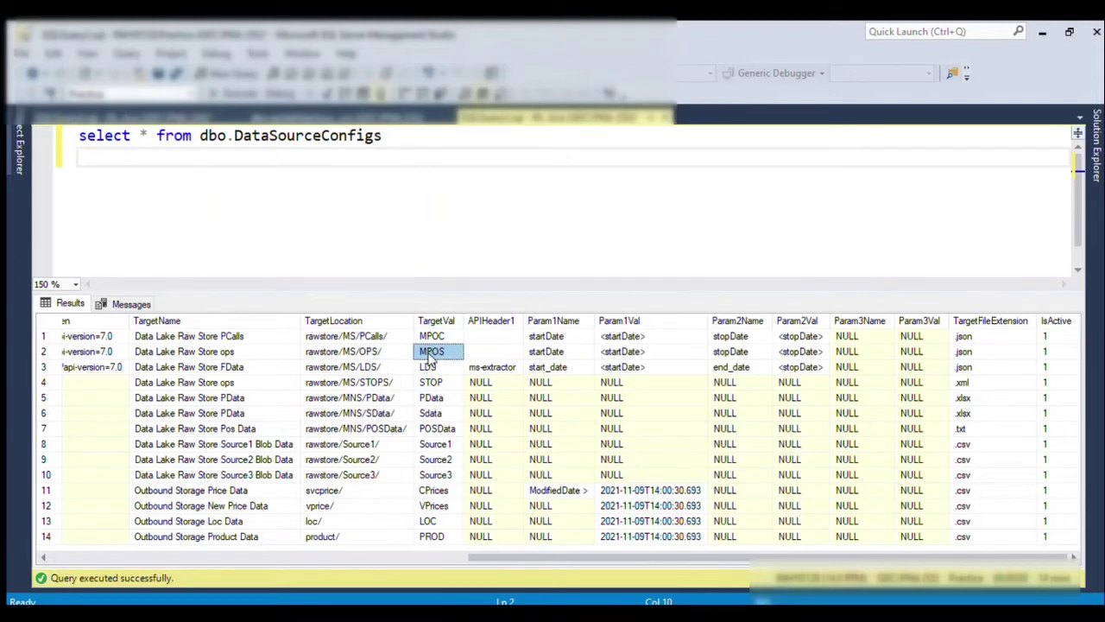
click(969, 351)
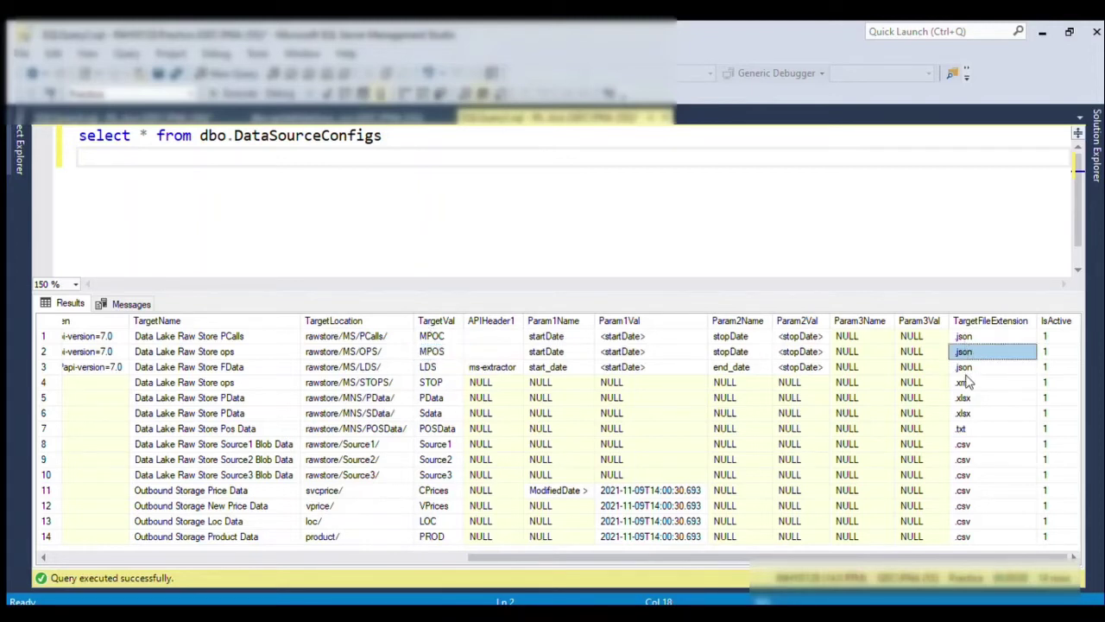
click(1048, 367)
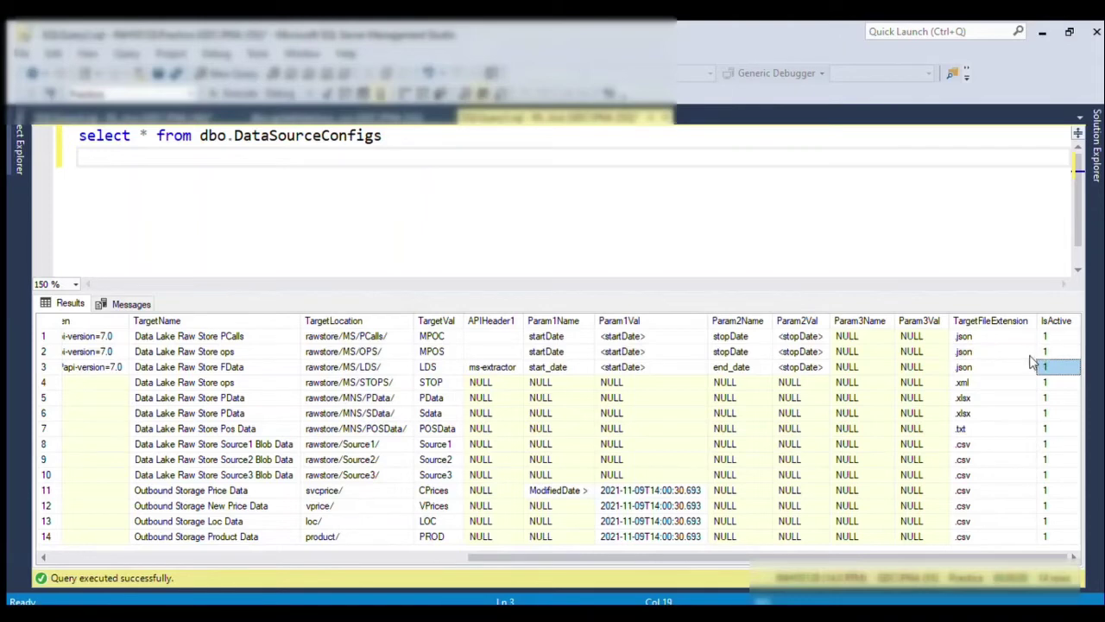
drag(943, 556, 969, 600)
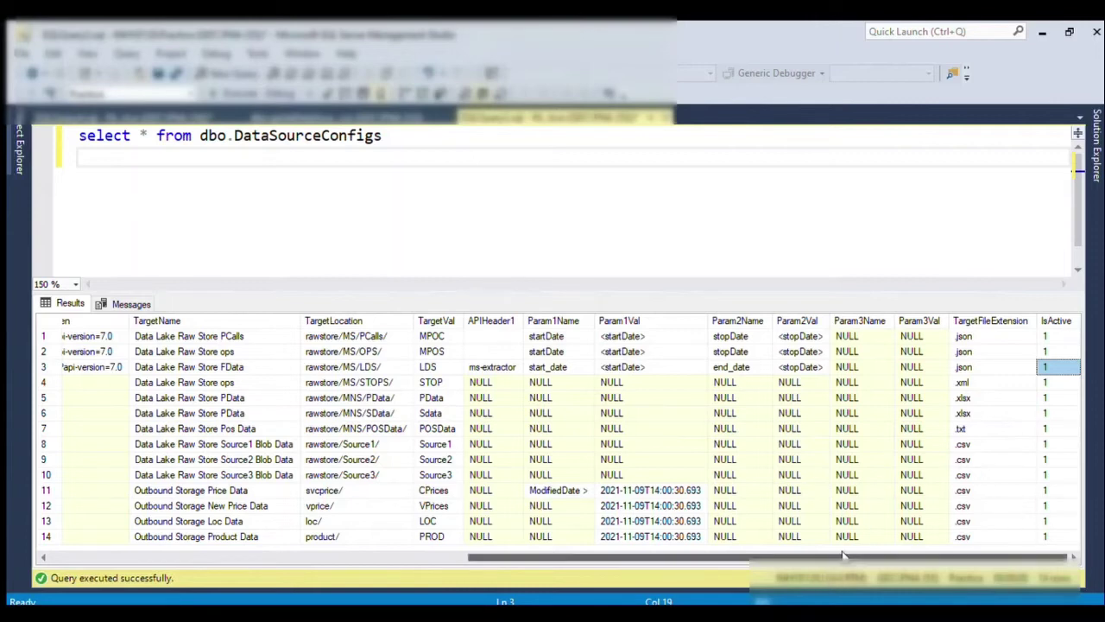
Return to the first columns of the results and look over the FTP and Event source rows.
drag(846, 554, 417, 570)
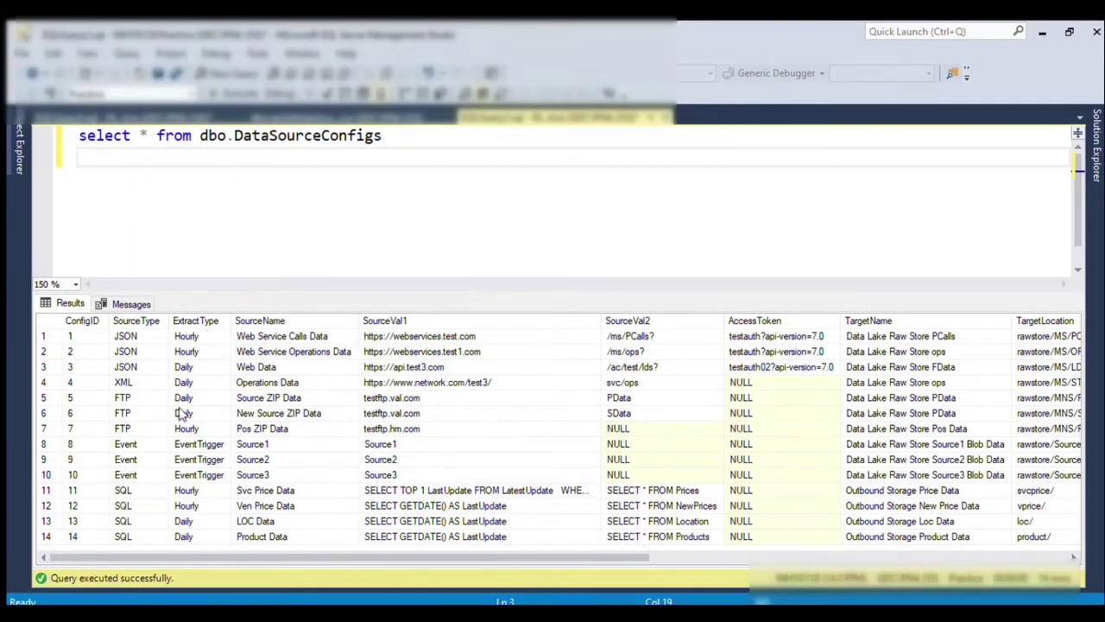
click(140, 412)
click(276, 459)
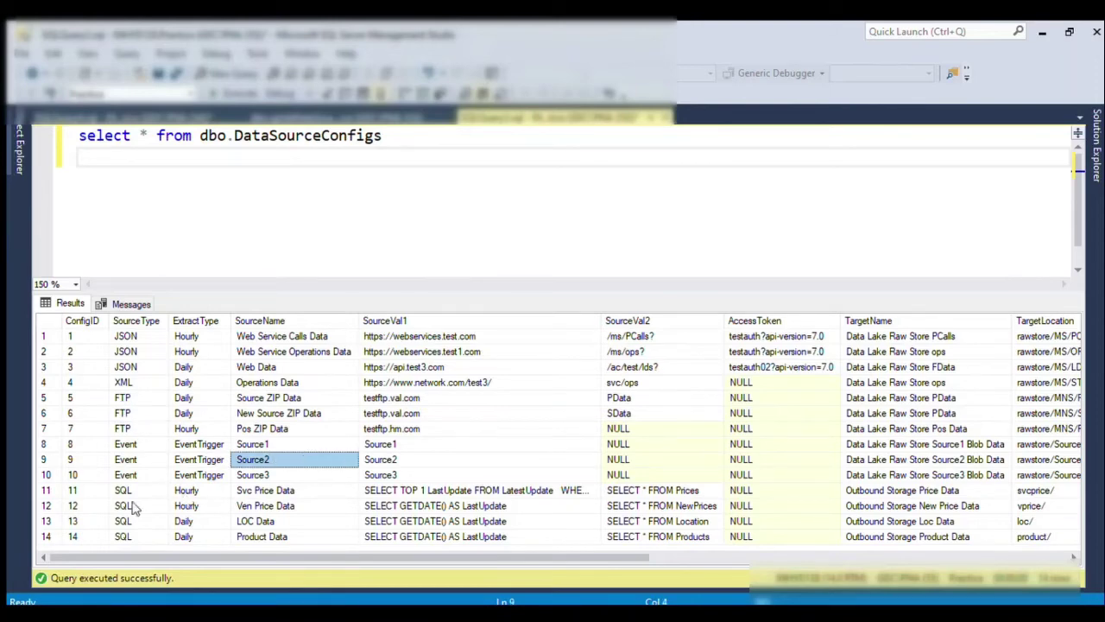
Examine the SQL source rows, comparing their SourceVal1 and SourceVal2 queries with their target and parameter columns.
drag(505, 566, 620, 565)
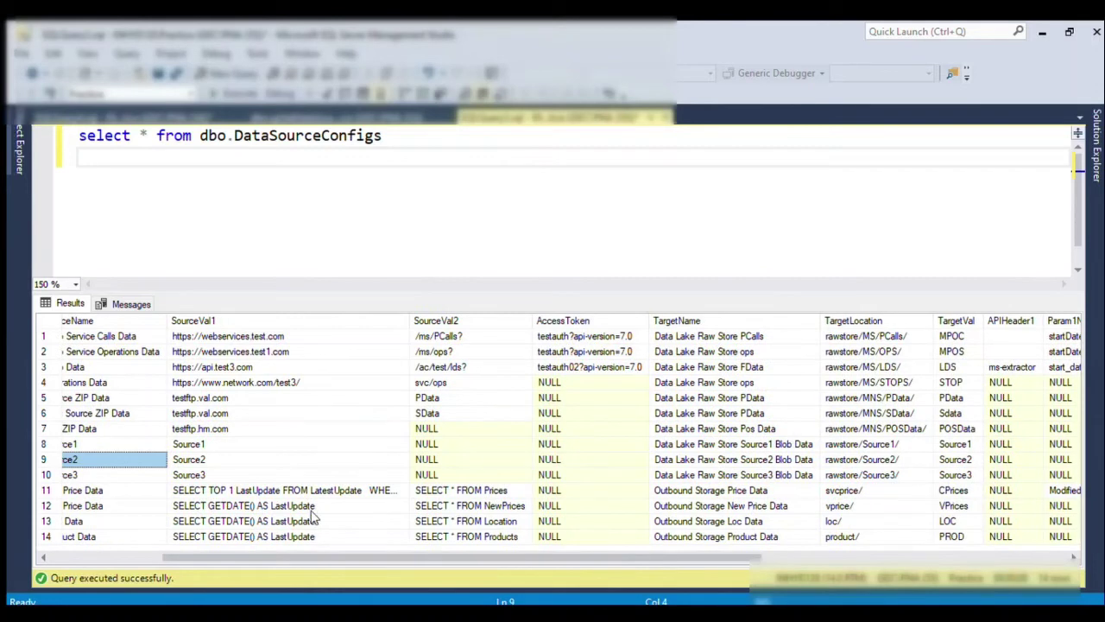
drag(343, 558, 378, 560)
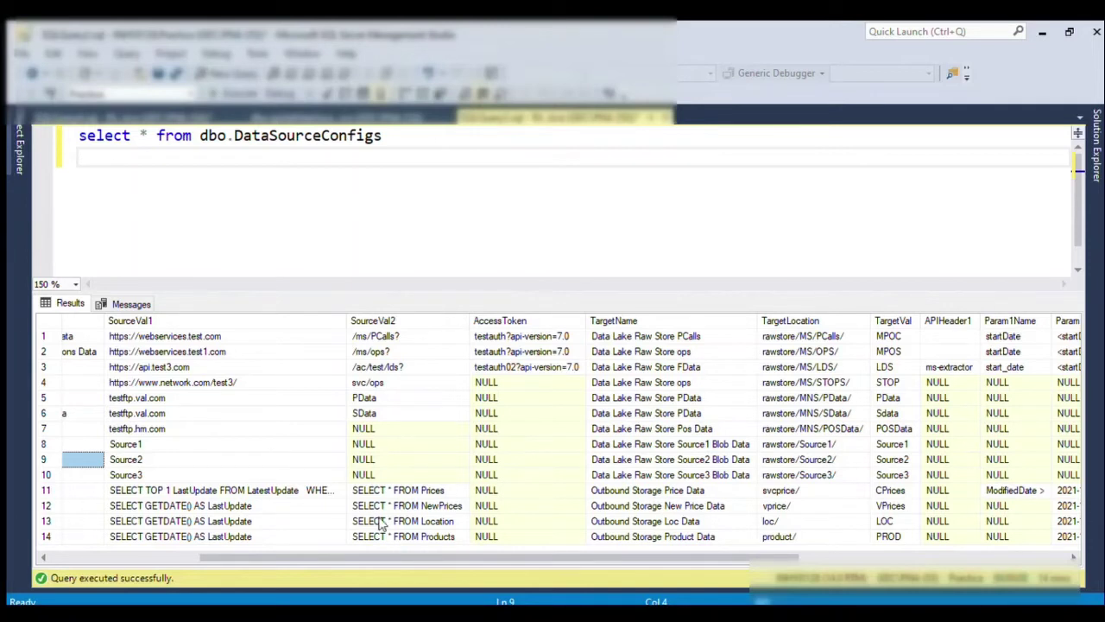
click(241, 508)
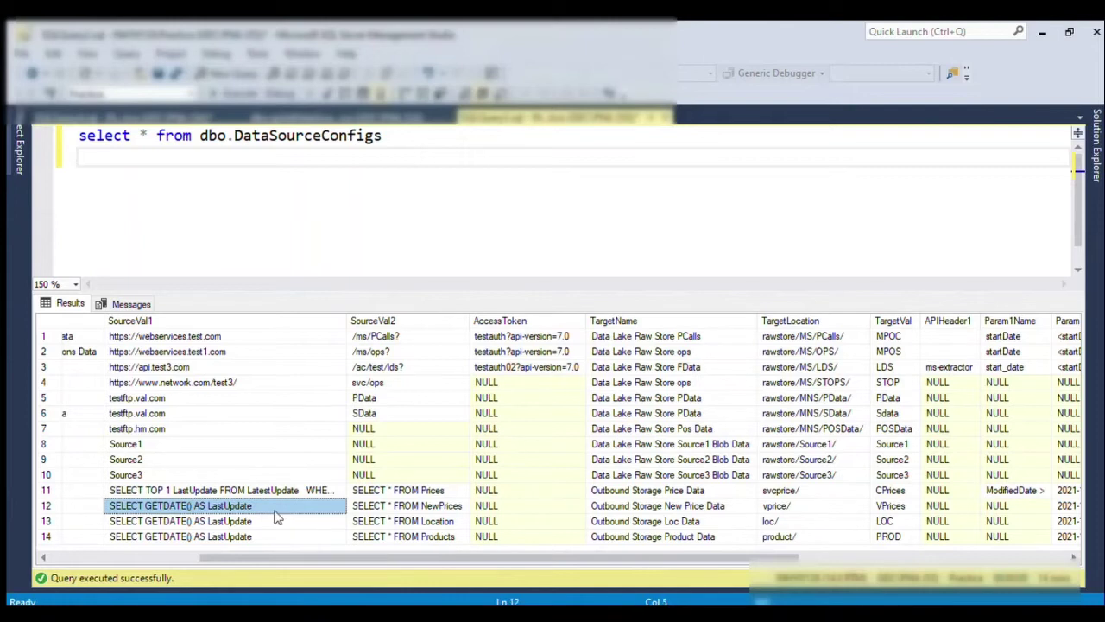
click(228, 490)
click(381, 491)
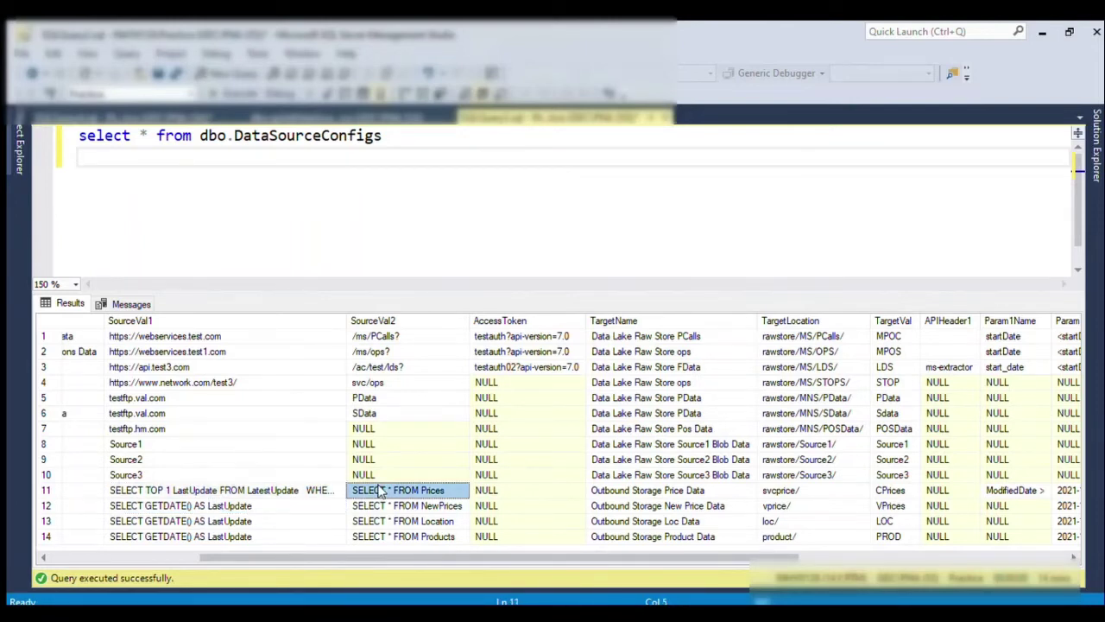
drag(471, 316, 475, 316)
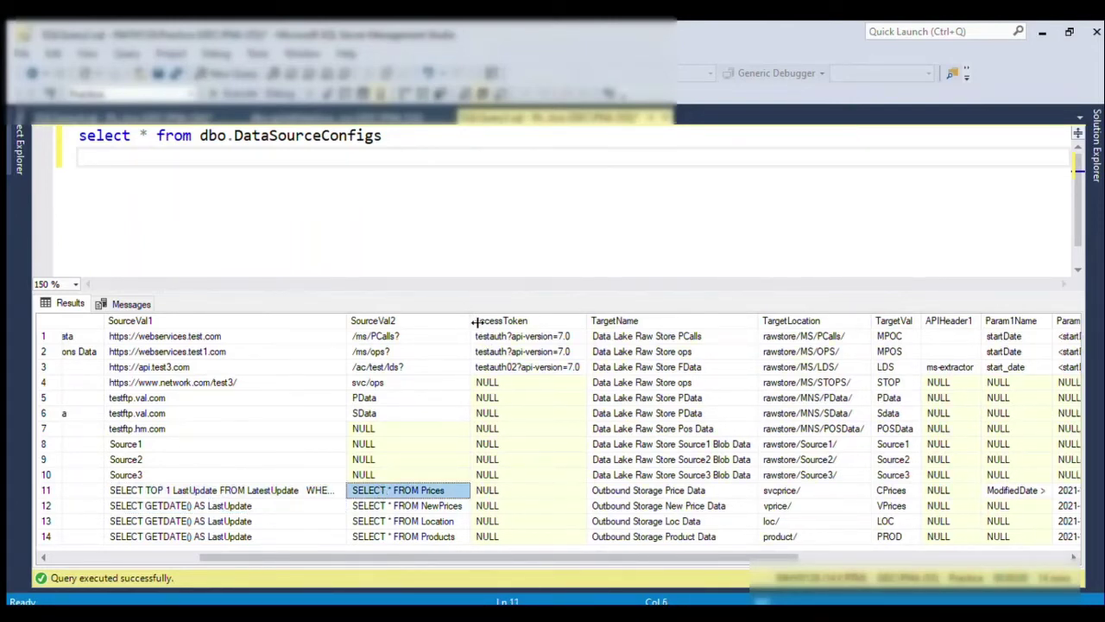
scroll(560, 554, right, 3)
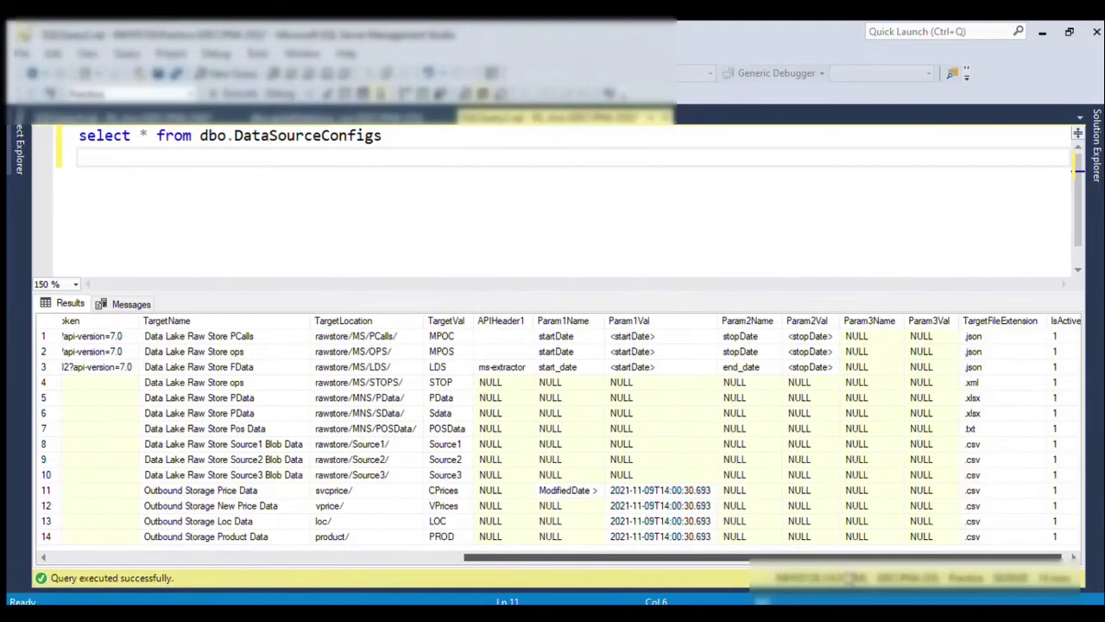
click(458, 509)
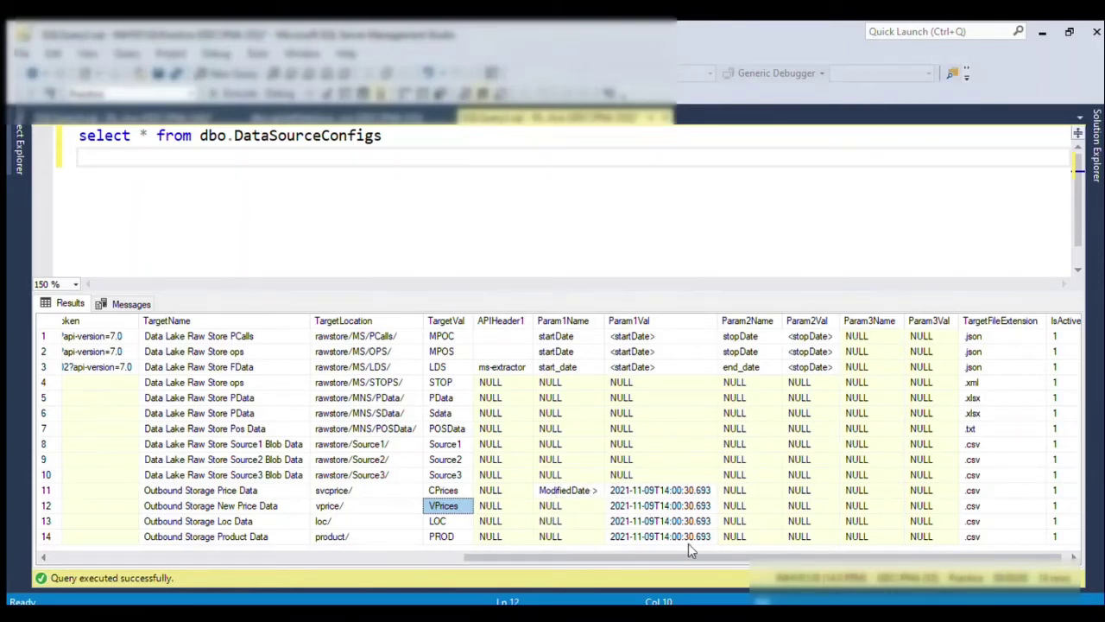
drag(690, 557, 222, 590)
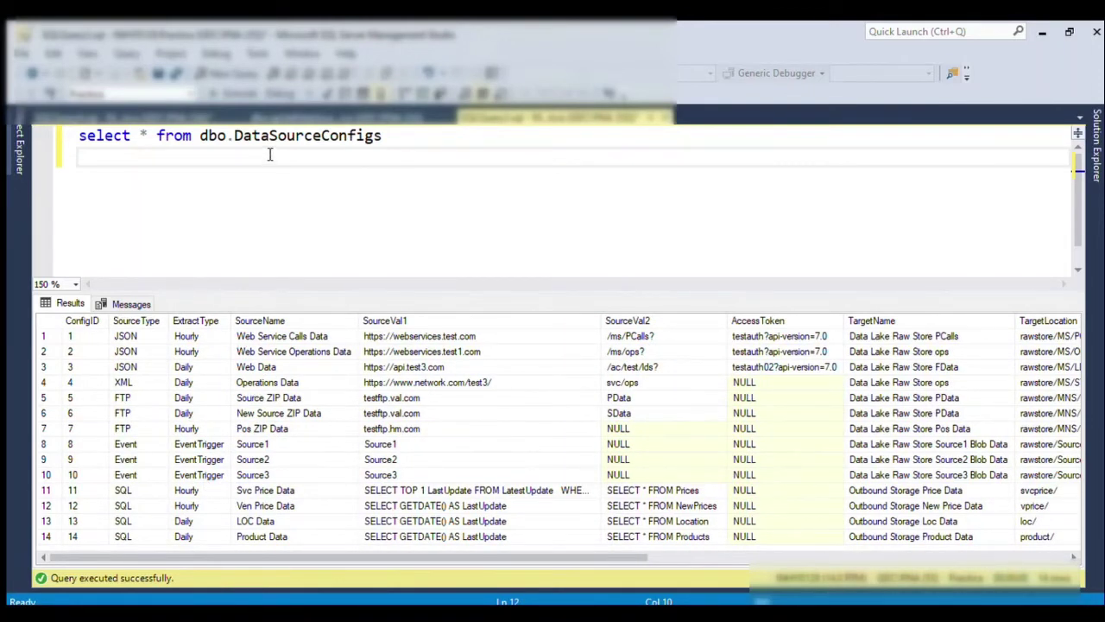
click(283, 117)
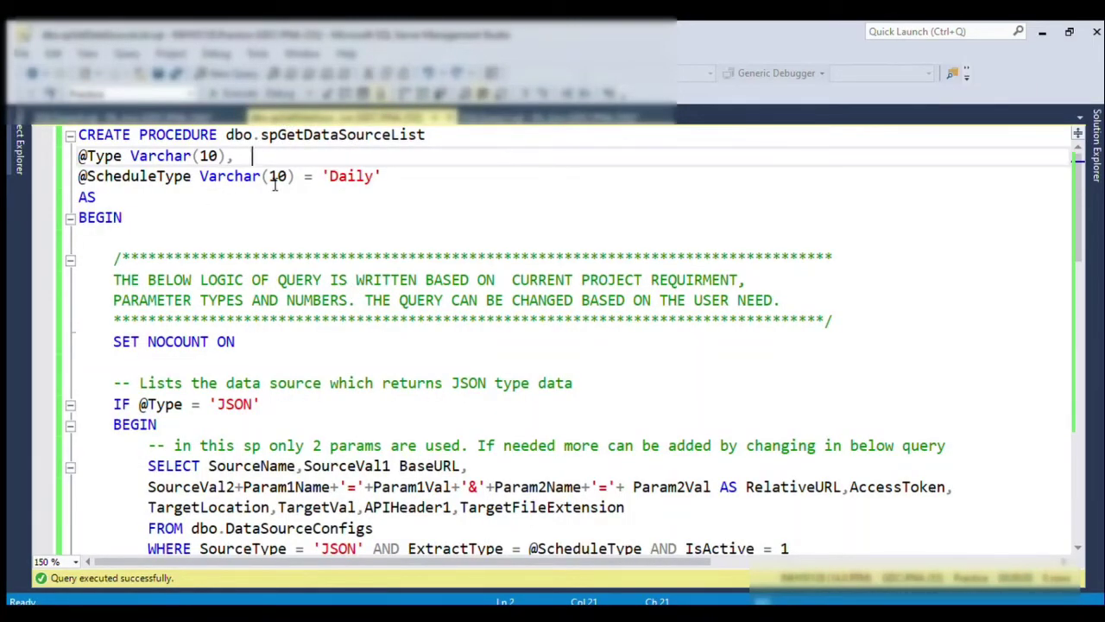
scroll(512, 285, down, 2)
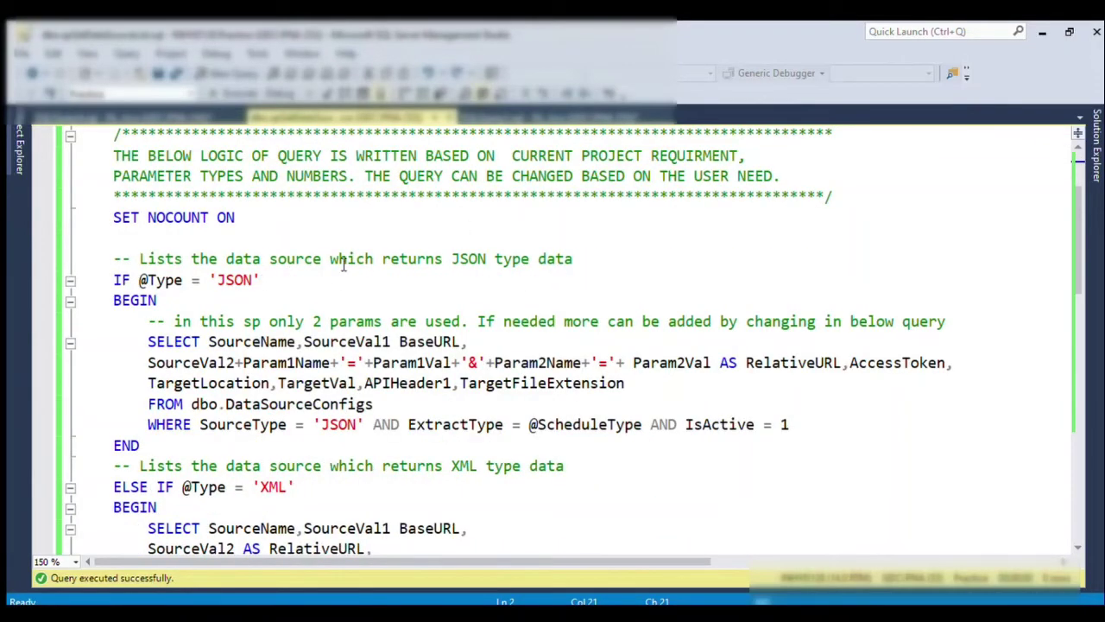
scroll(342, 265, up, 2)
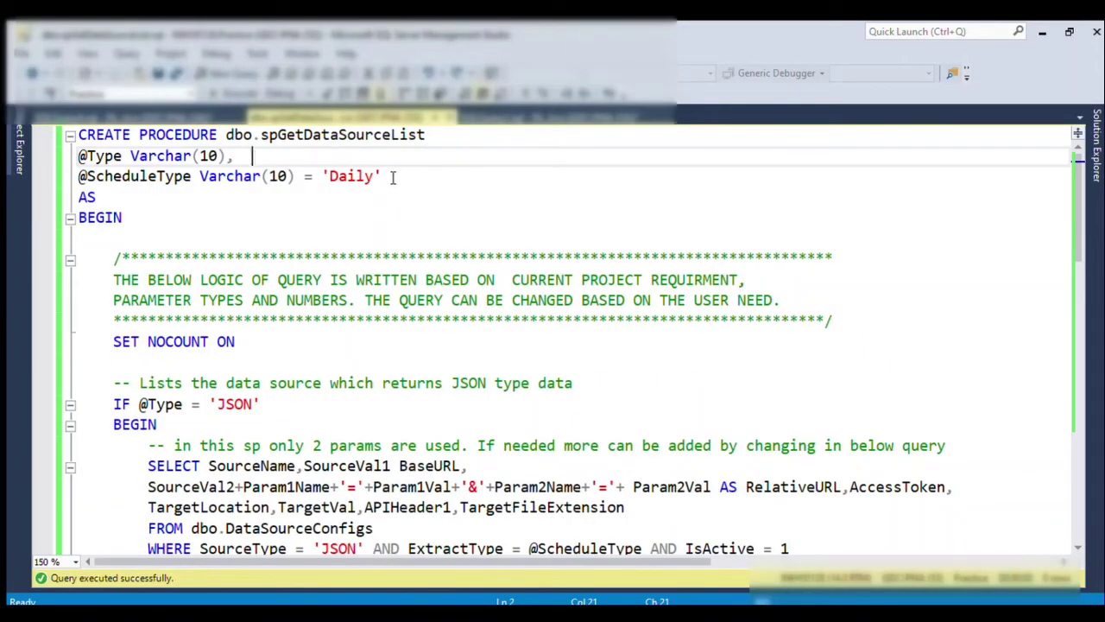
click(96, 155)
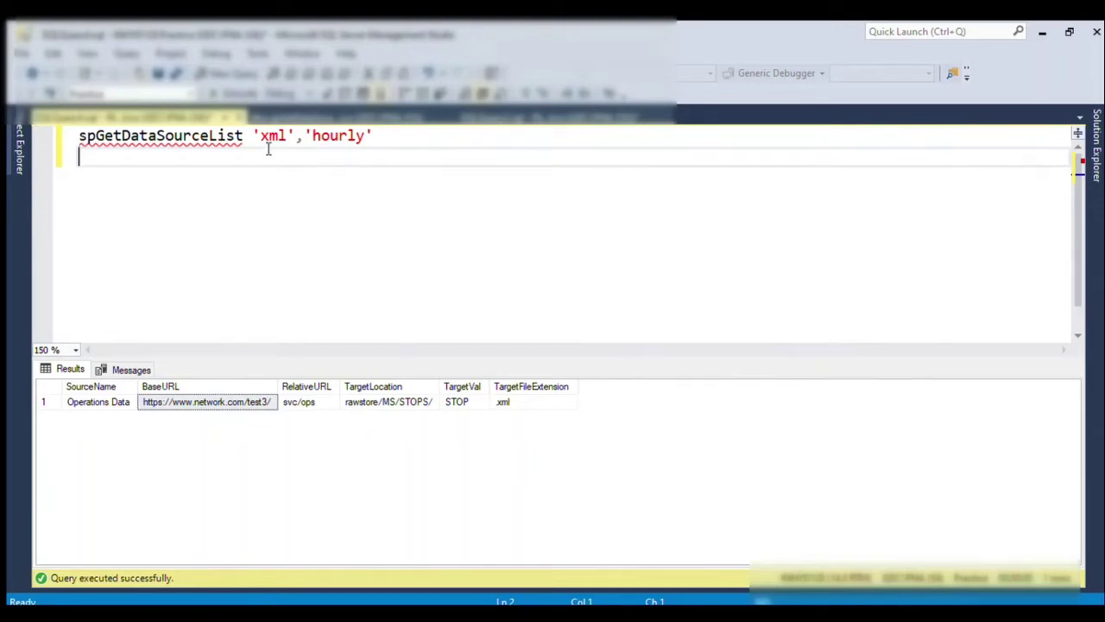
Run spGetDataSourceList with only 'xml', inspect the URL and target columns, and run the full call with 'xml','hourly'.
click(269, 135)
drag(296, 135, 78, 136)
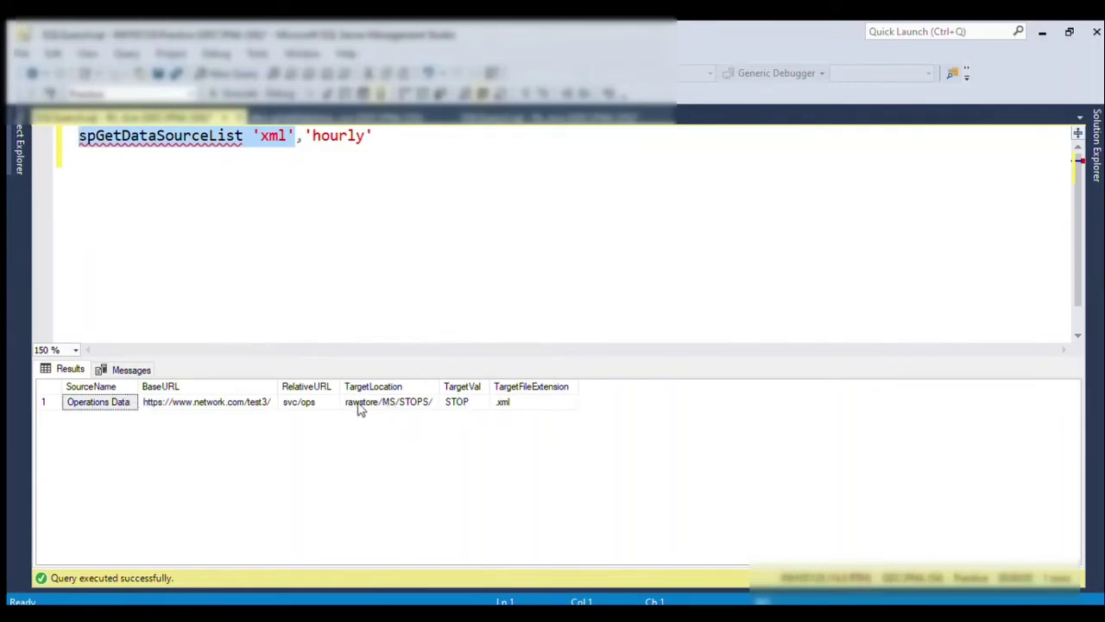
click(169, 402)
click(287, 404)
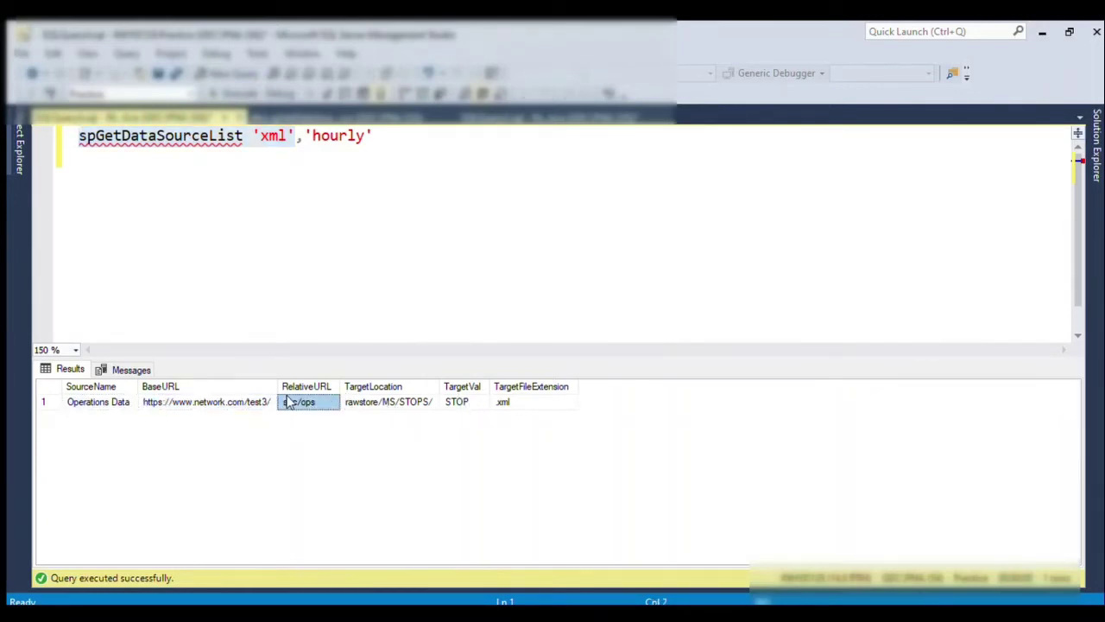
click(383, 404)
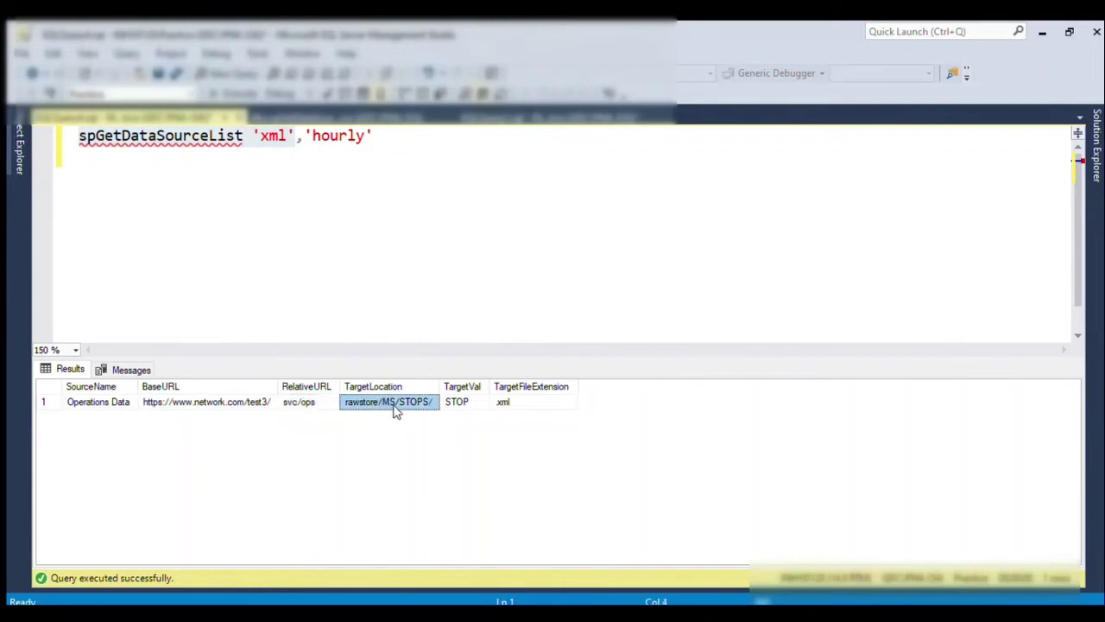
click(451, 404)
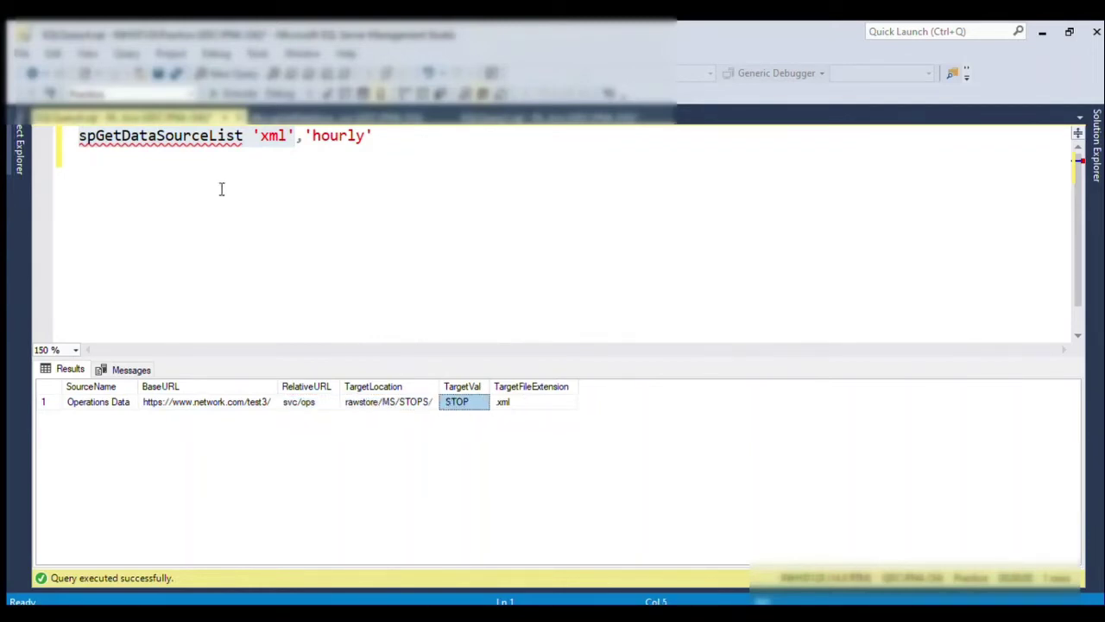
click(339, 136)
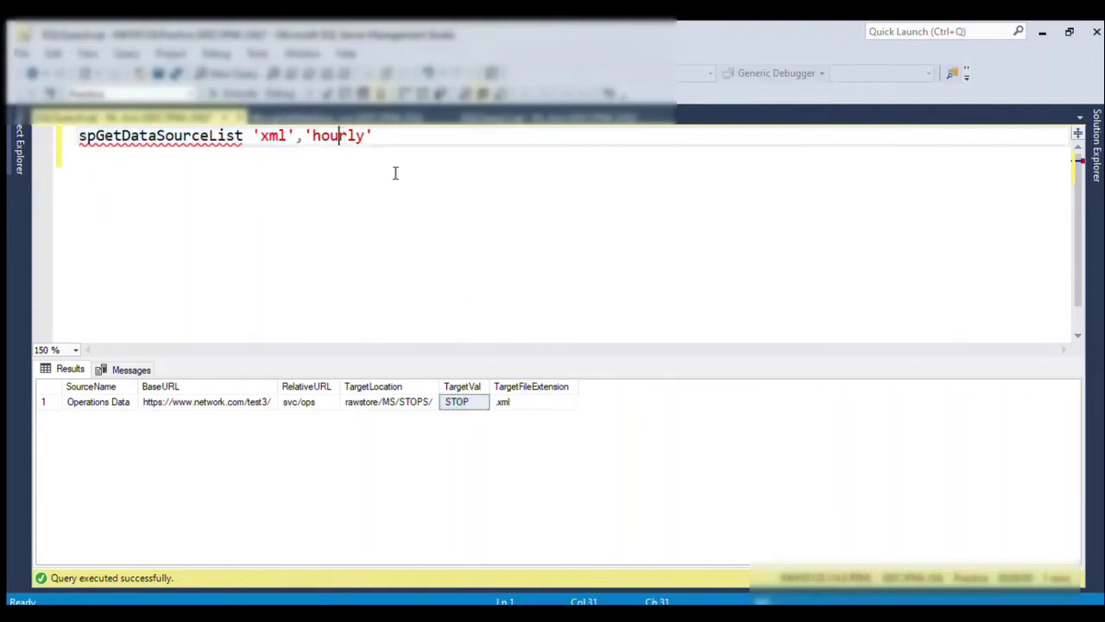
key(F5)
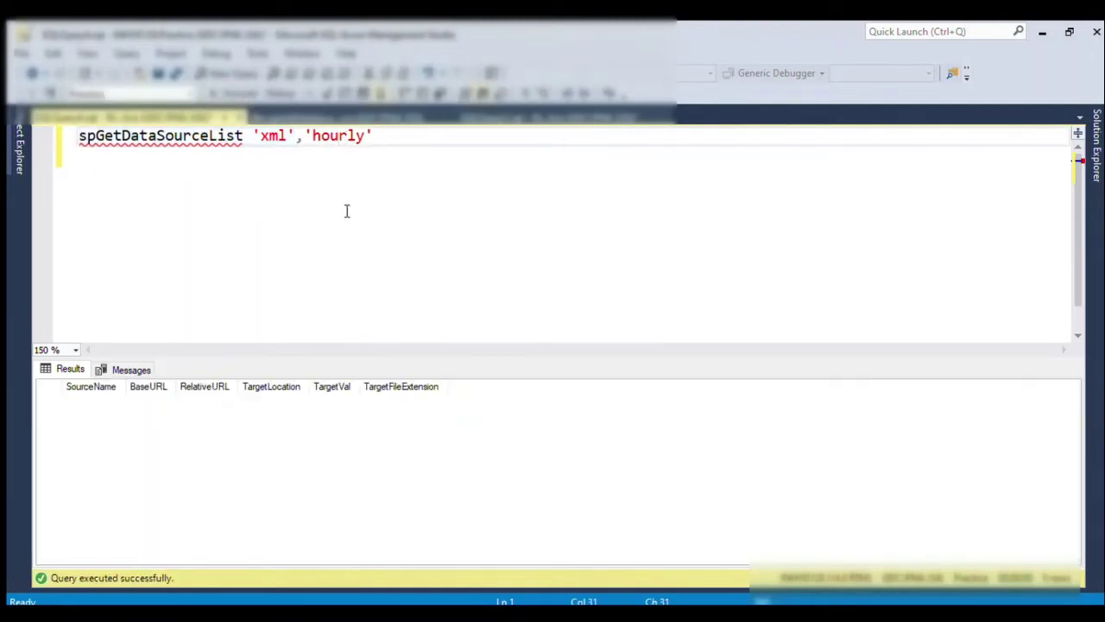
Change the source type in the procedure call to 'json' and run the call without the schedule argument.
double_click(266, 135)
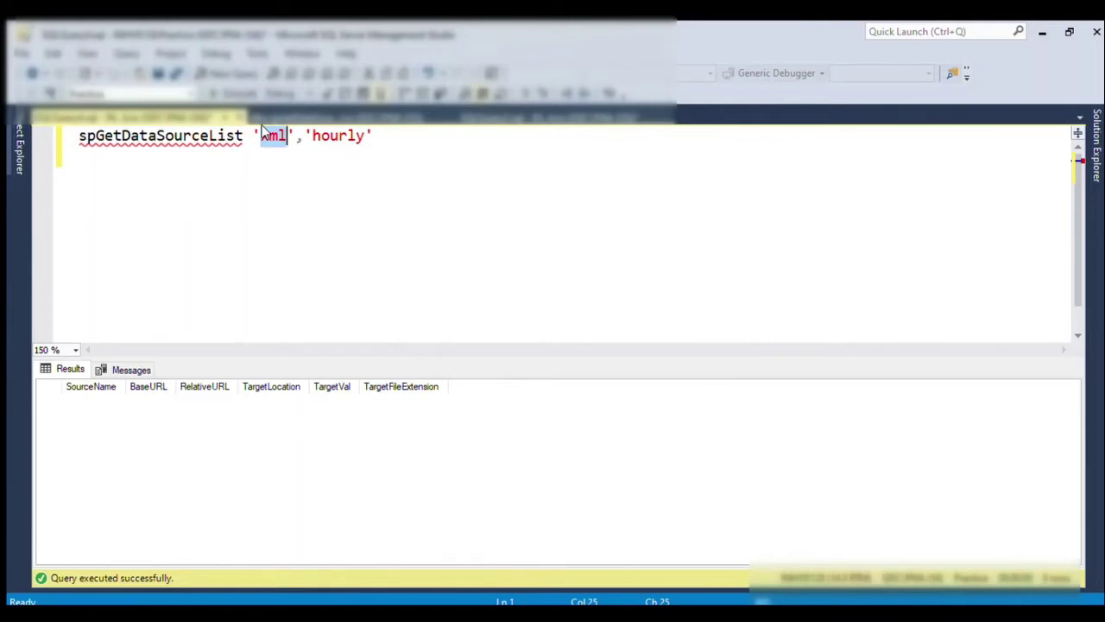
text(json)
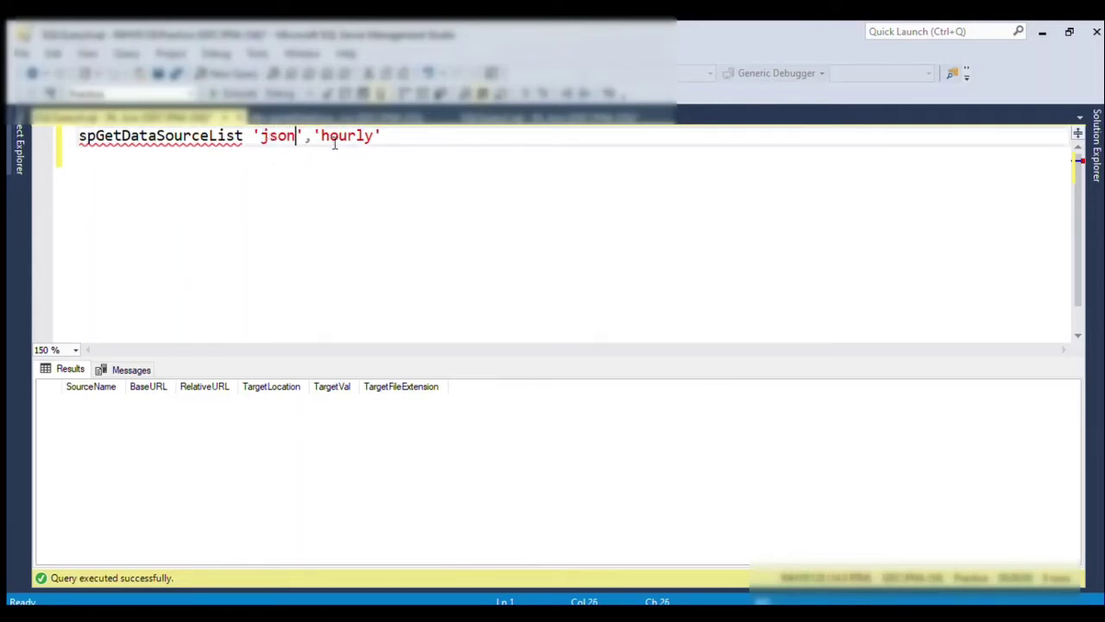
drag(304, 135, 21, 130)
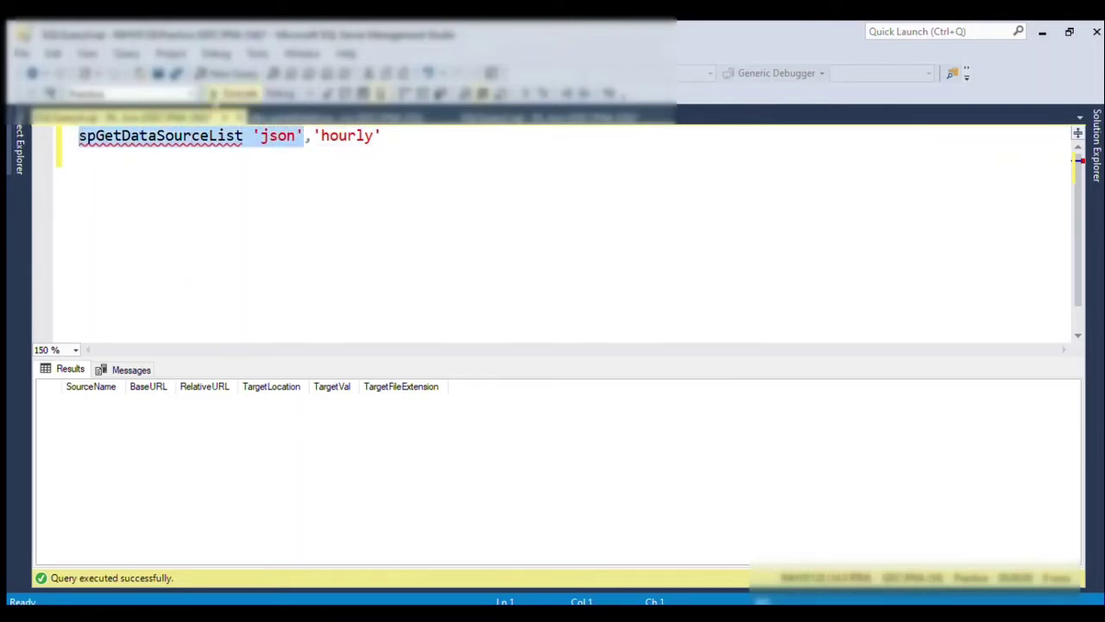
key(F5)
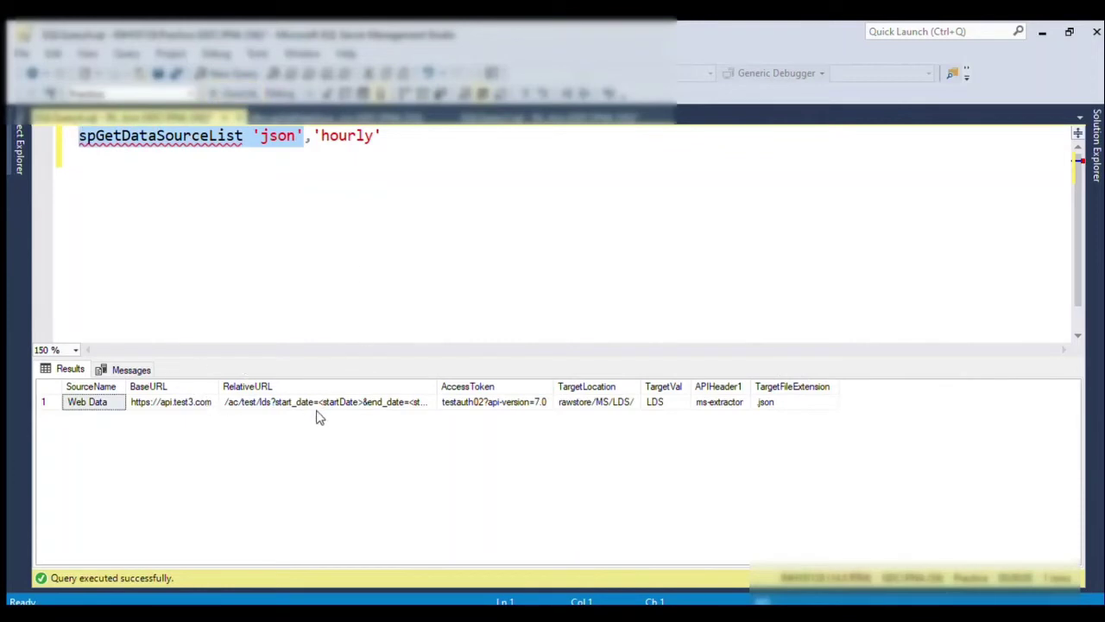
Check the BaseURL of the JSON source and widen the RelativeURL column to read its full value.
click(166, 408)
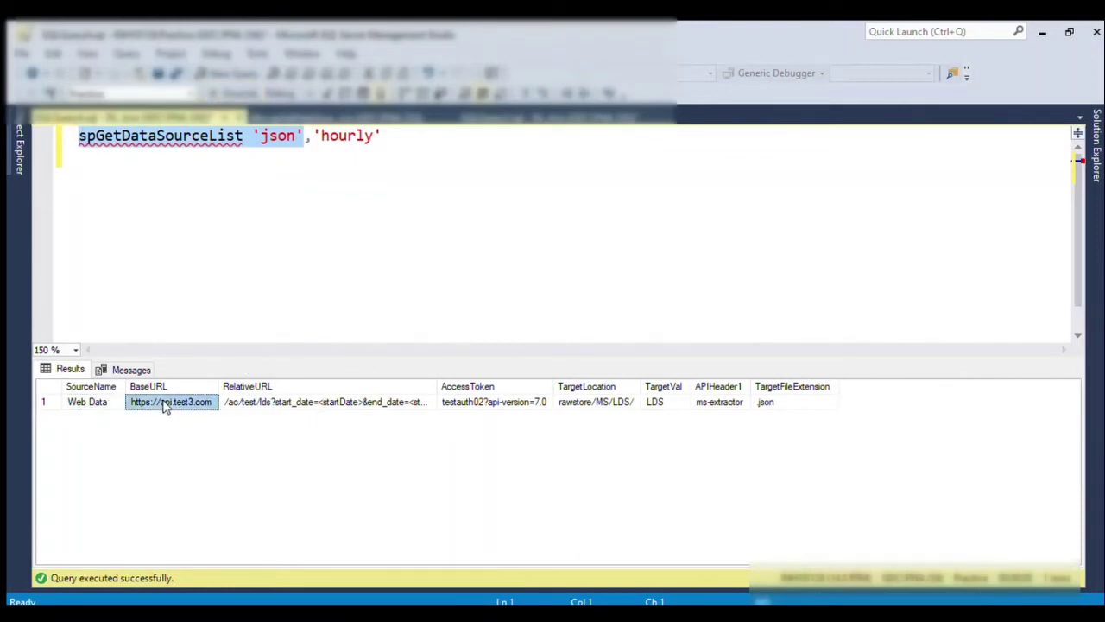
click(314, 406)
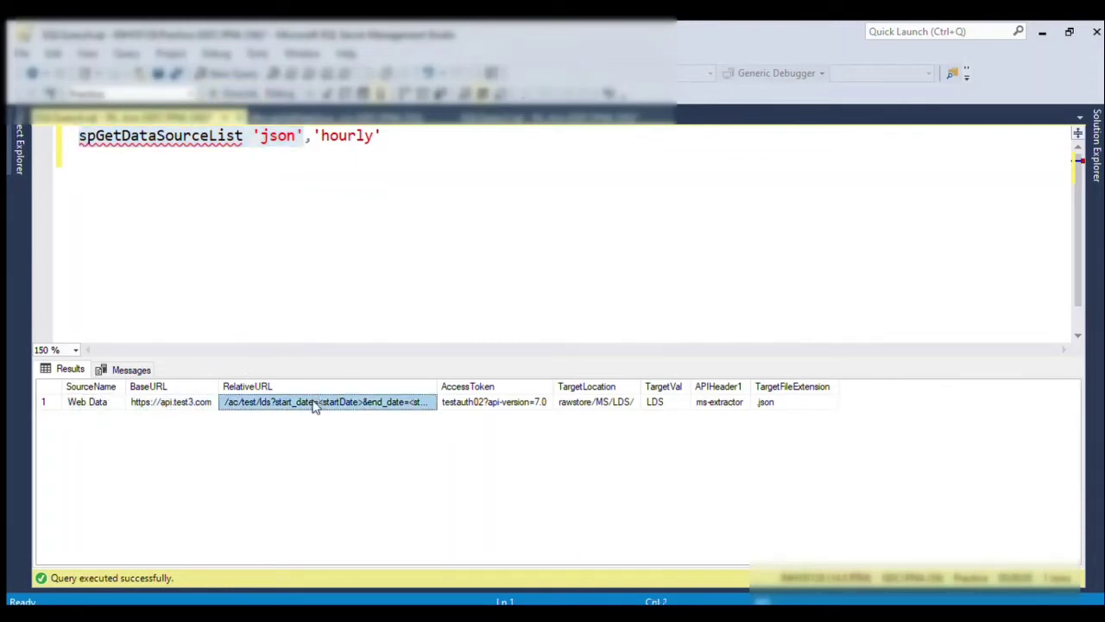
double_click(439, 391)
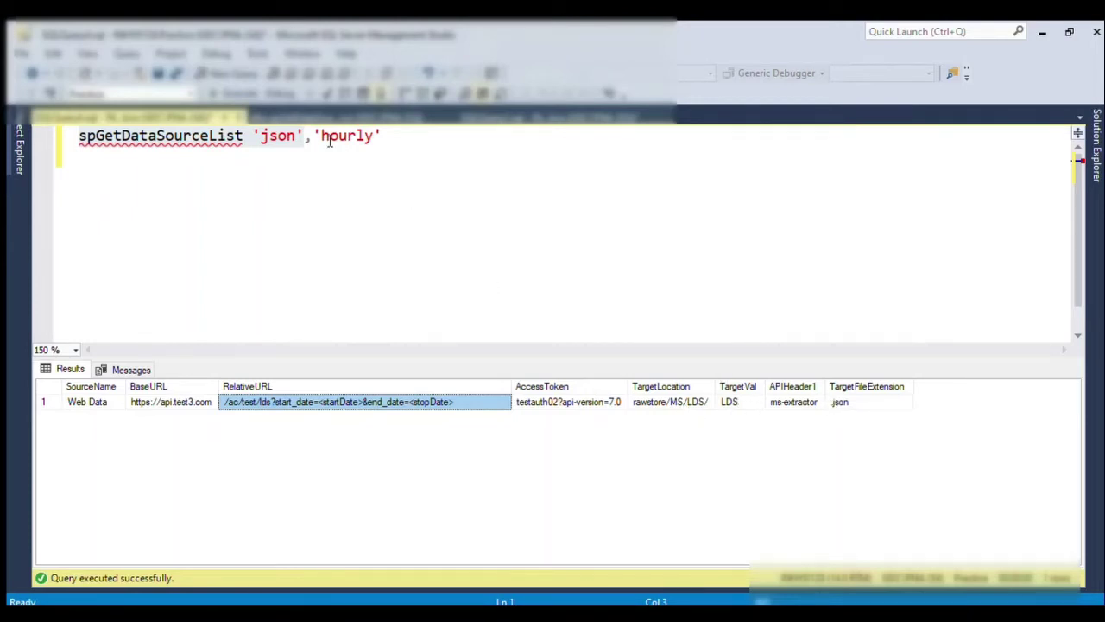
Run the full spGetDataSourceList 'json','hourly' call and examine the AccessToken, TargetLocation and TargetVal columns.
click(258, 159)
click(236, 93)
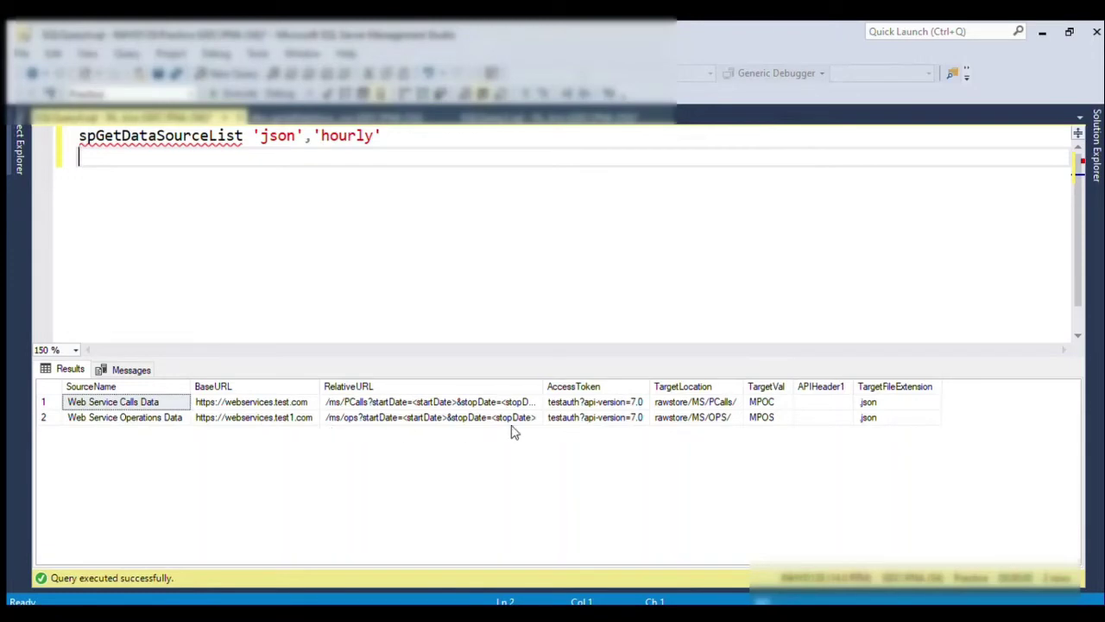
click(591, 405)
click(585, 422)
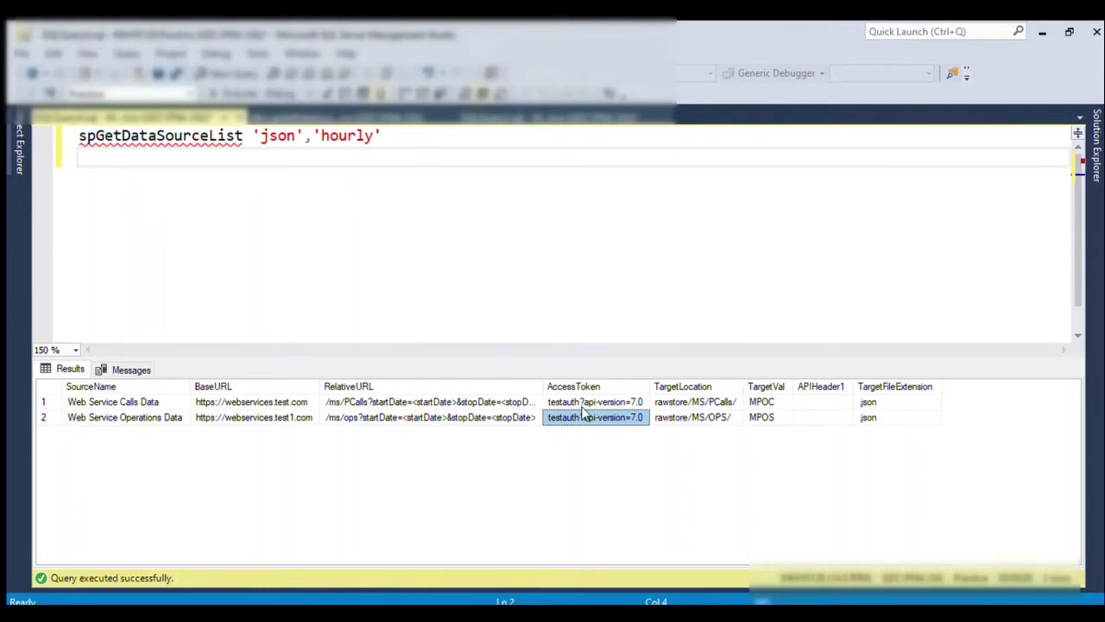
click(684, 404)
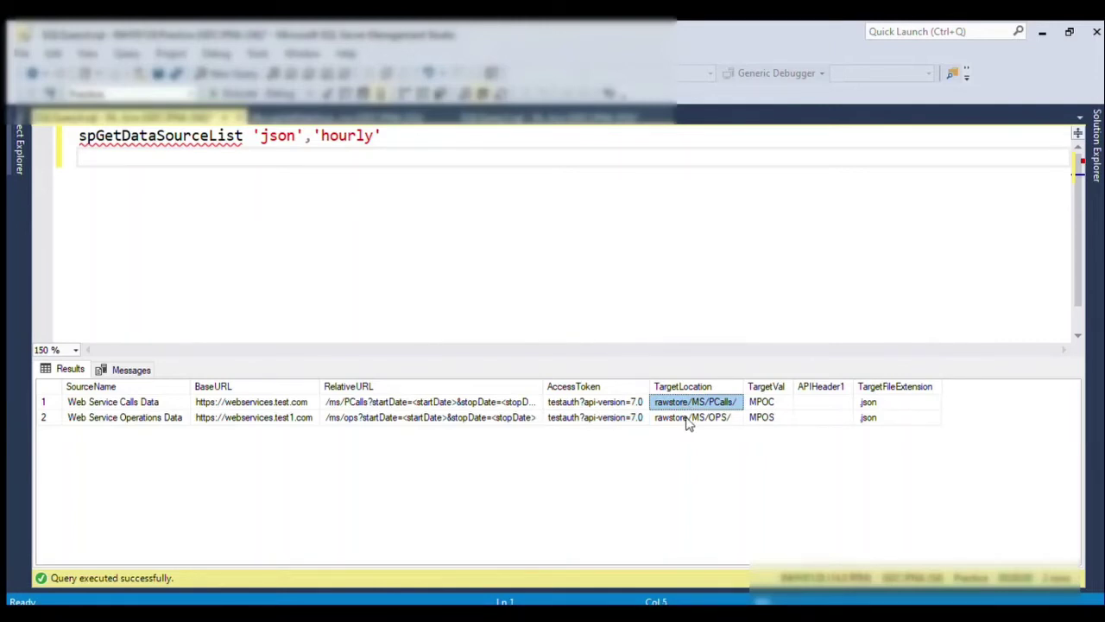
click(673, 421)
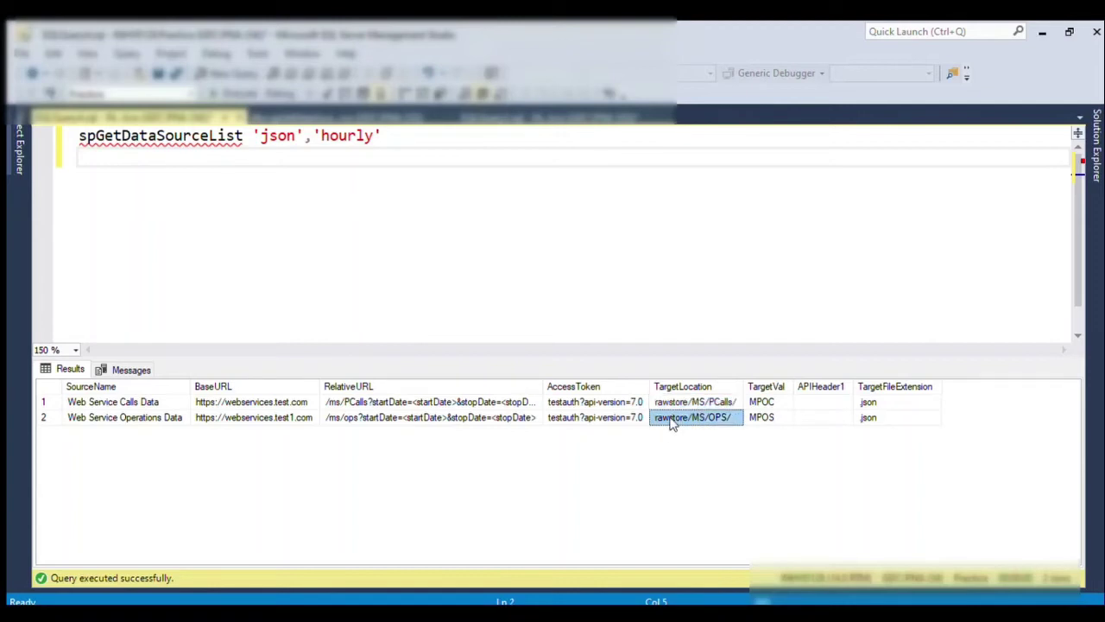
click(762, 419)
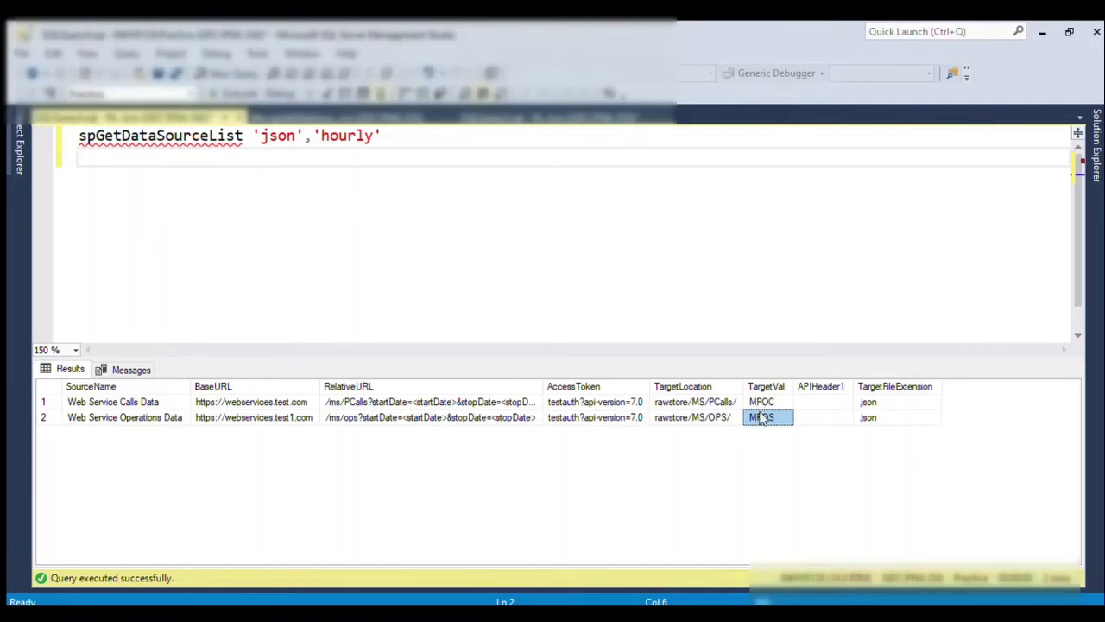
Change the source type to 'sql', run the call for 'hourly', and inspect PreQuery and SQLQuery of the Svc Price Data row.
double_click(275, 136)
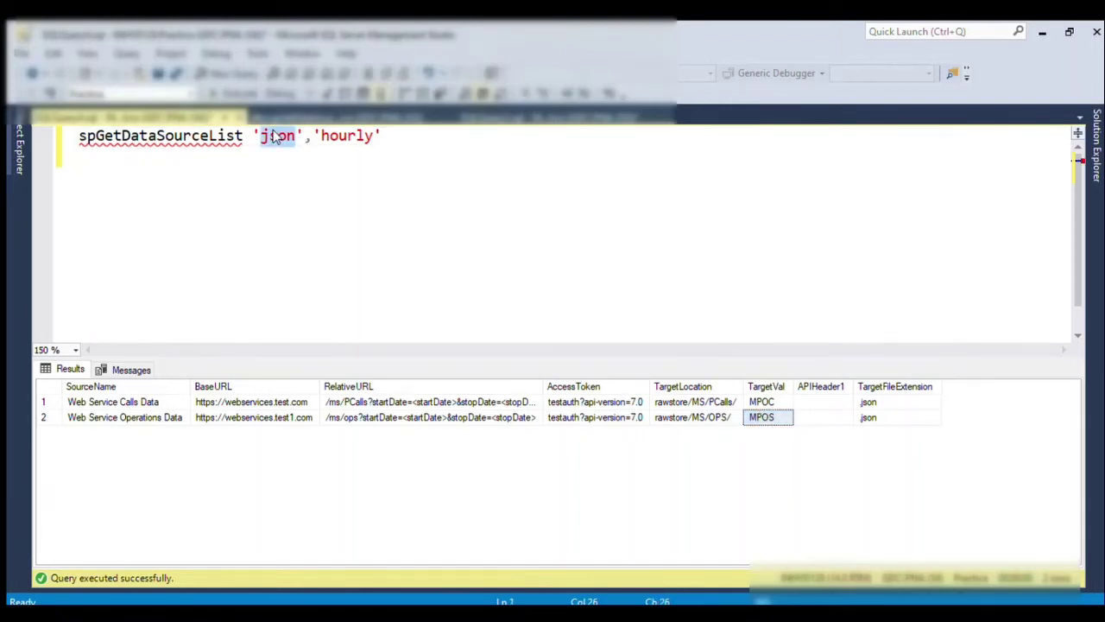
text(sql)
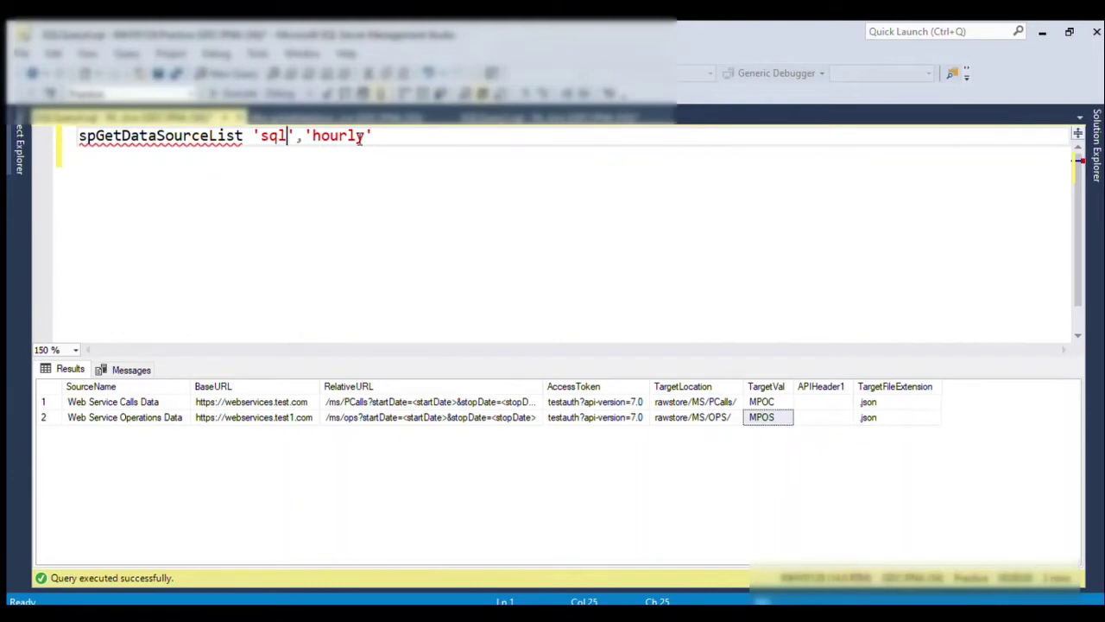
click(222, 93)
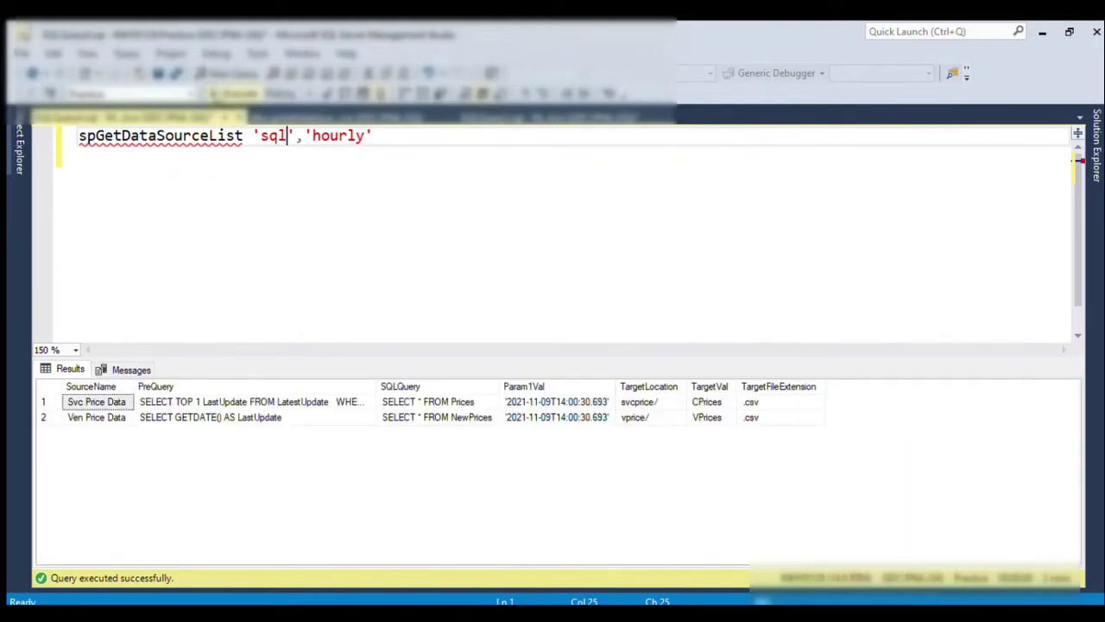
click(216, 402)
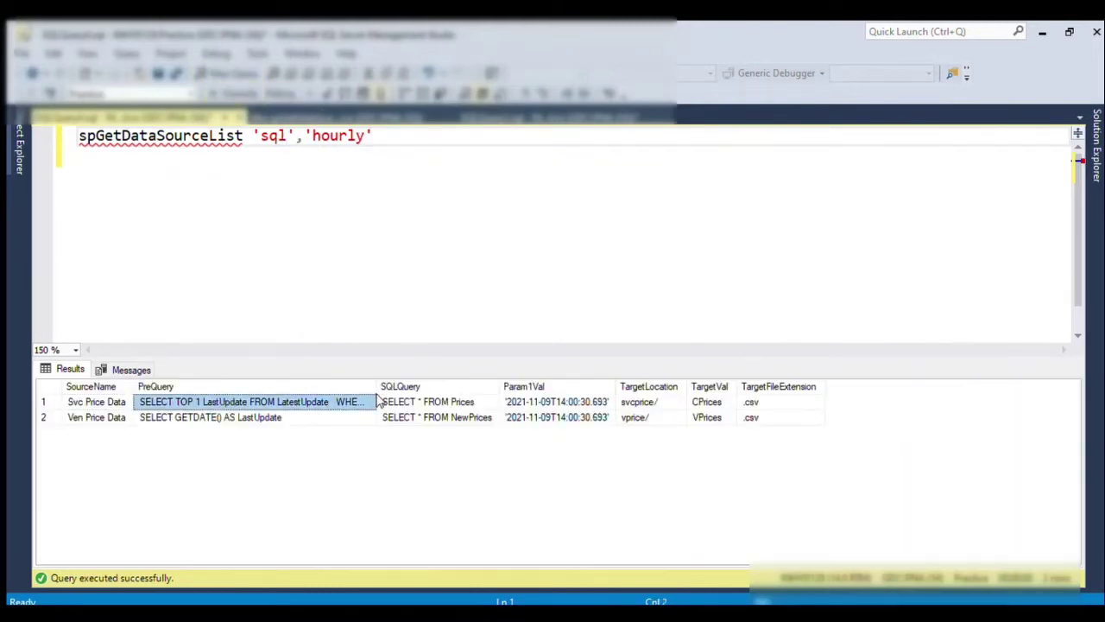
click(384, 402)
click(247, 402)
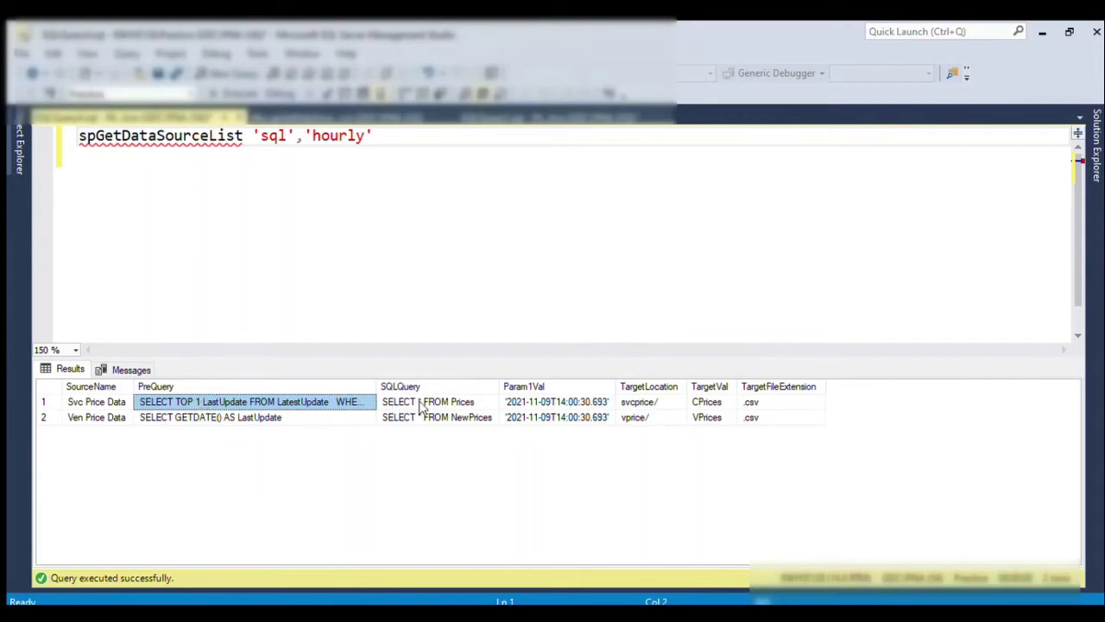
Look up SourceVal1 and SourceVal2 of the Svc Price Data row in the DataSourceConfigs results.
click(483, 124)
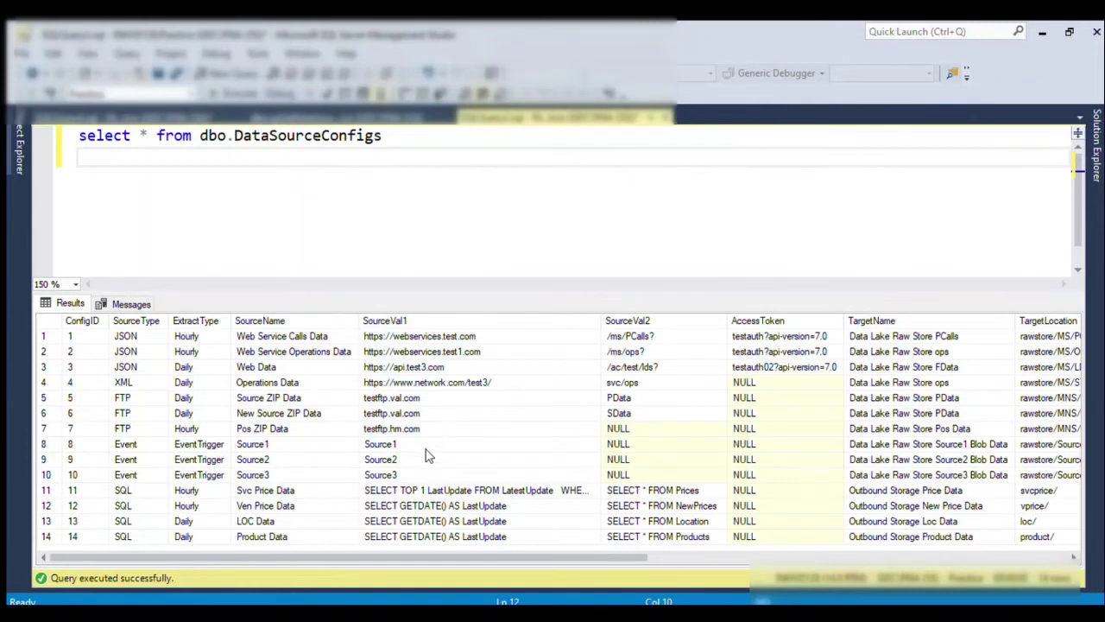
click(427, 490)
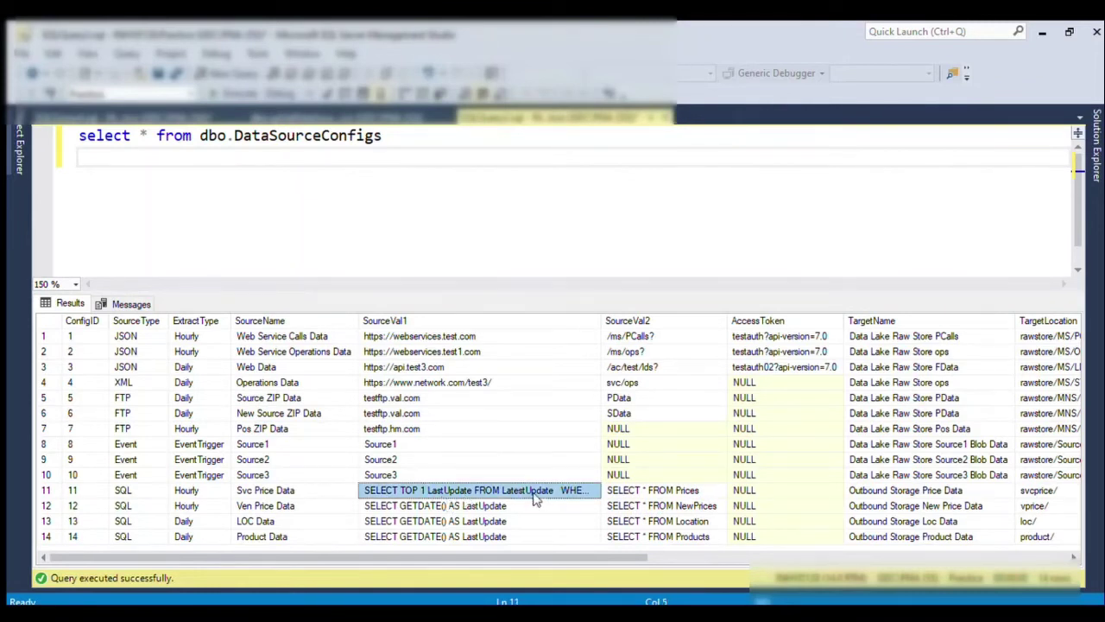
click(646, 496)
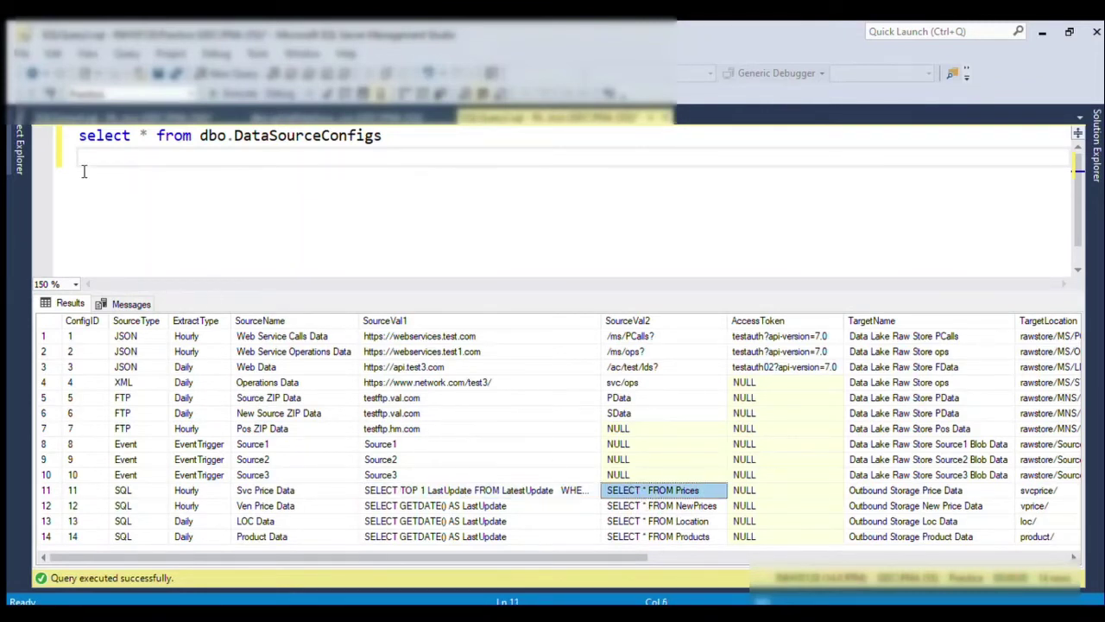
Return to the 'sql','hourly' results and examine Param1Val and the Ven Price Data row's PreQuery, TargetLocation and TargetVal.
key(ctrl+Tab)
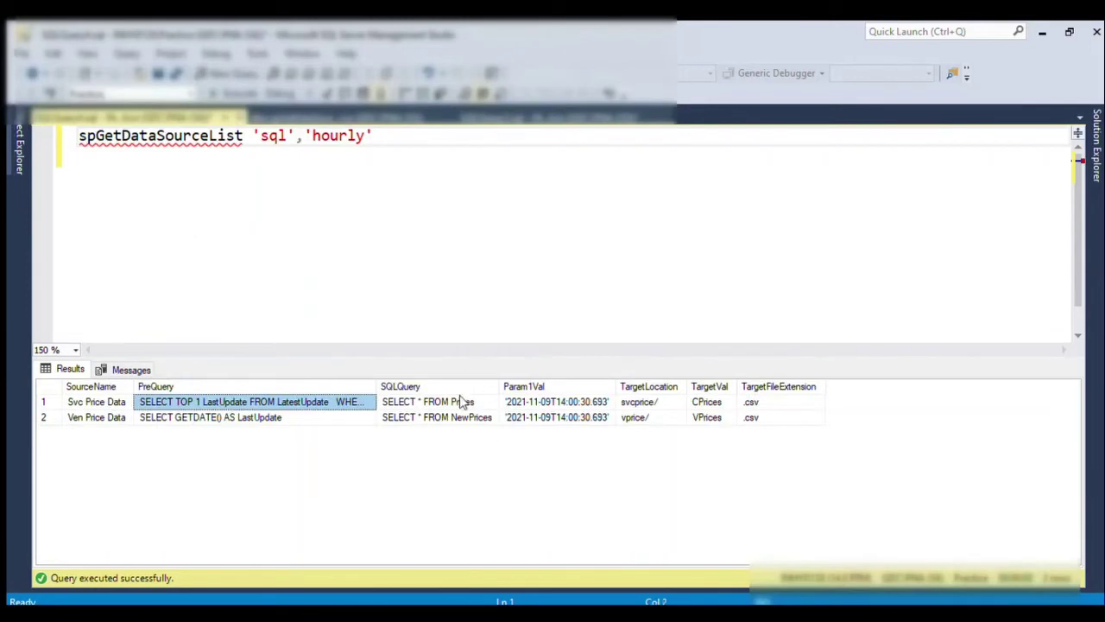
click(554, 403)
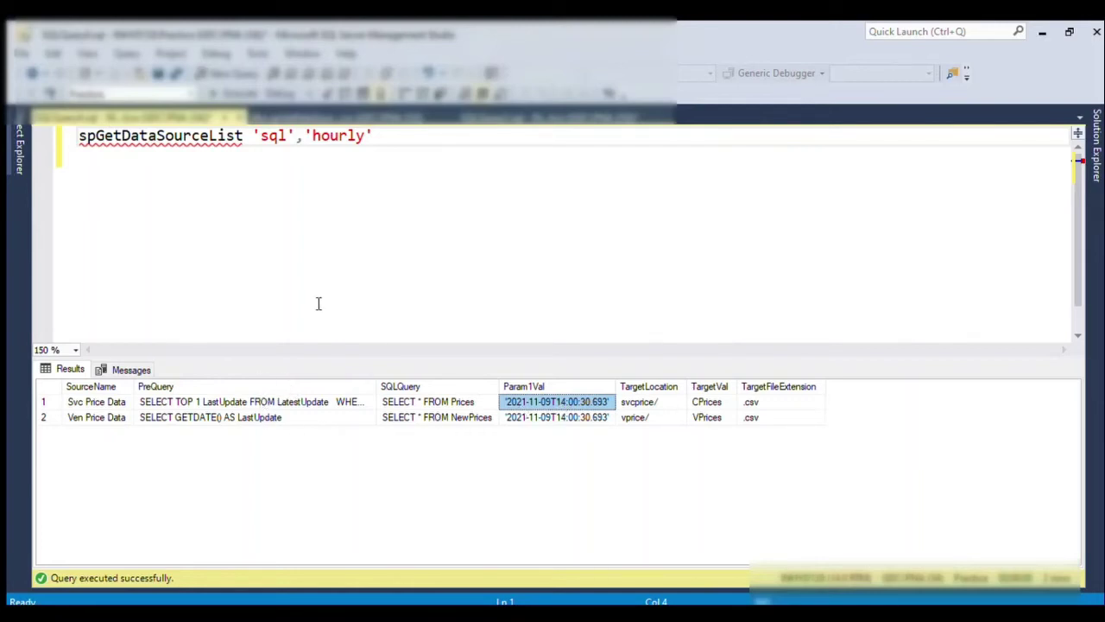
click(226, 418)
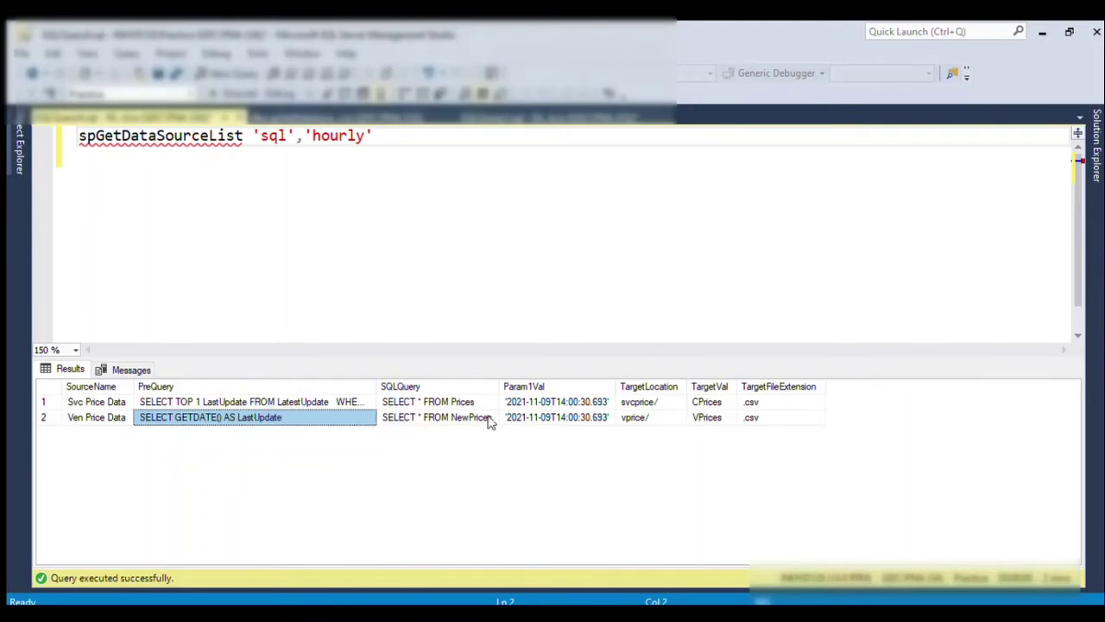
click(651, 417)
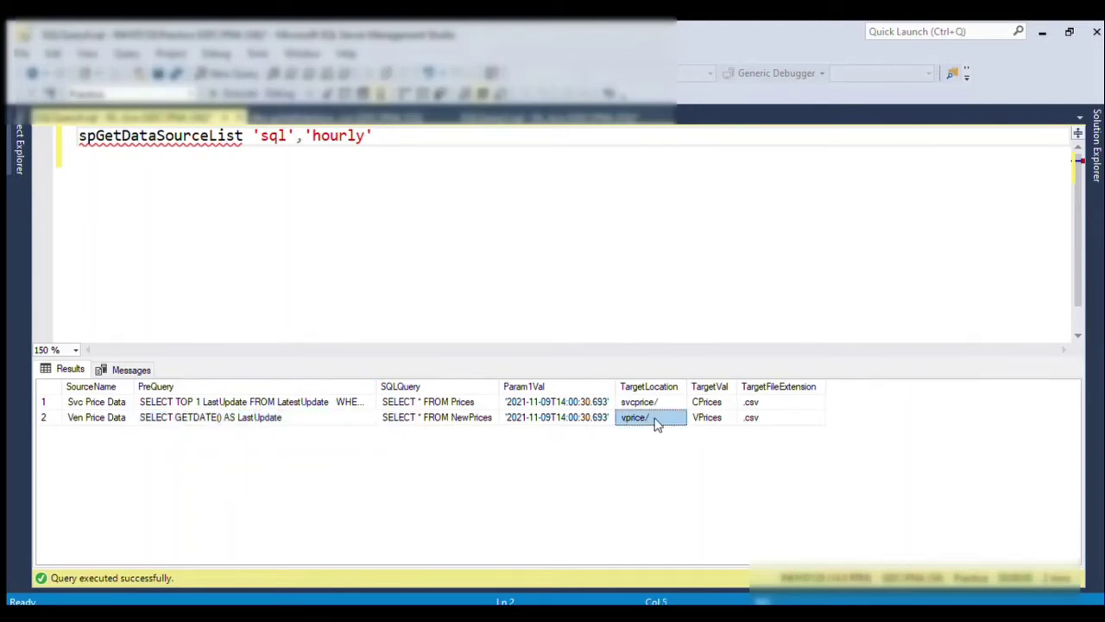
click(711, 419)
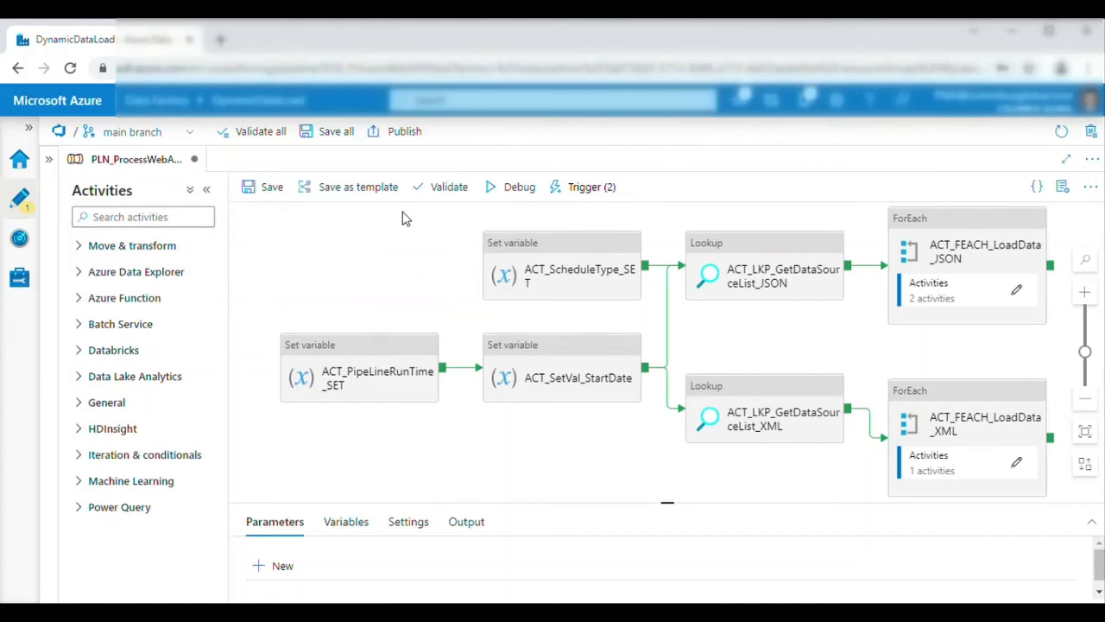
Review the triggers attached to the PLN_ProcessWebAPIData pipeline and check their type and status in the factory's trigger list.
click(562, 193)
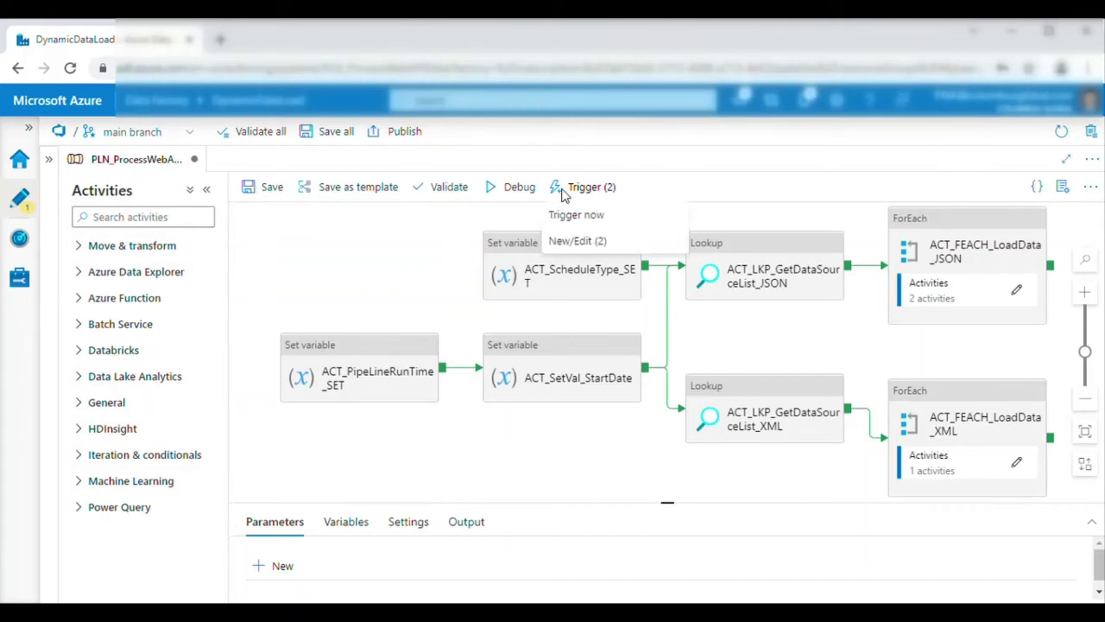
click(575, 241)
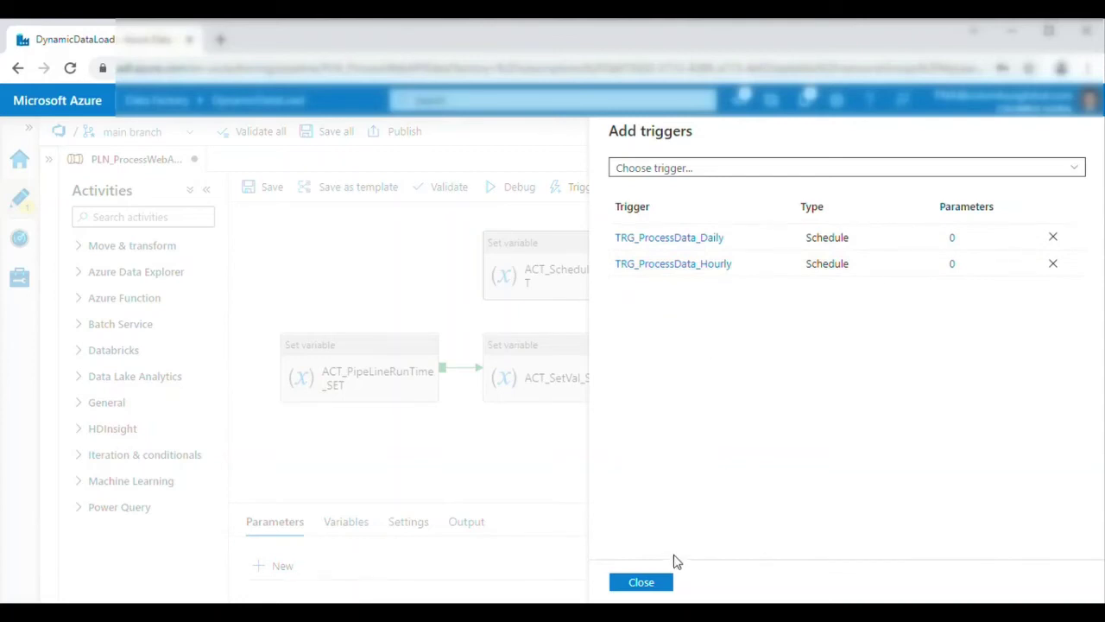
click(655, 582)
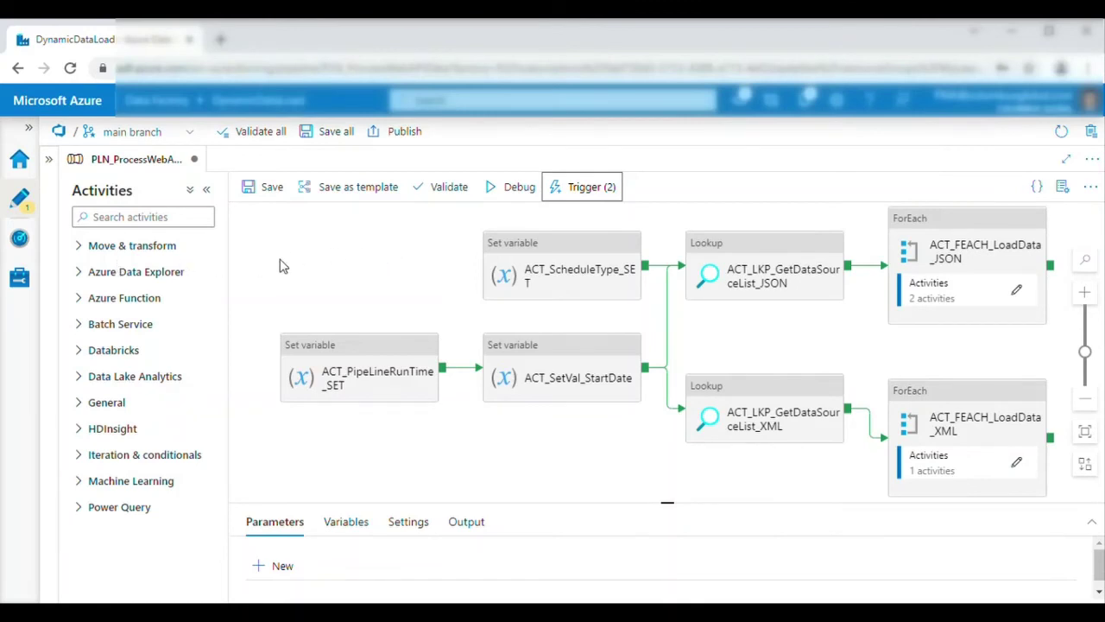
click(21, 277)
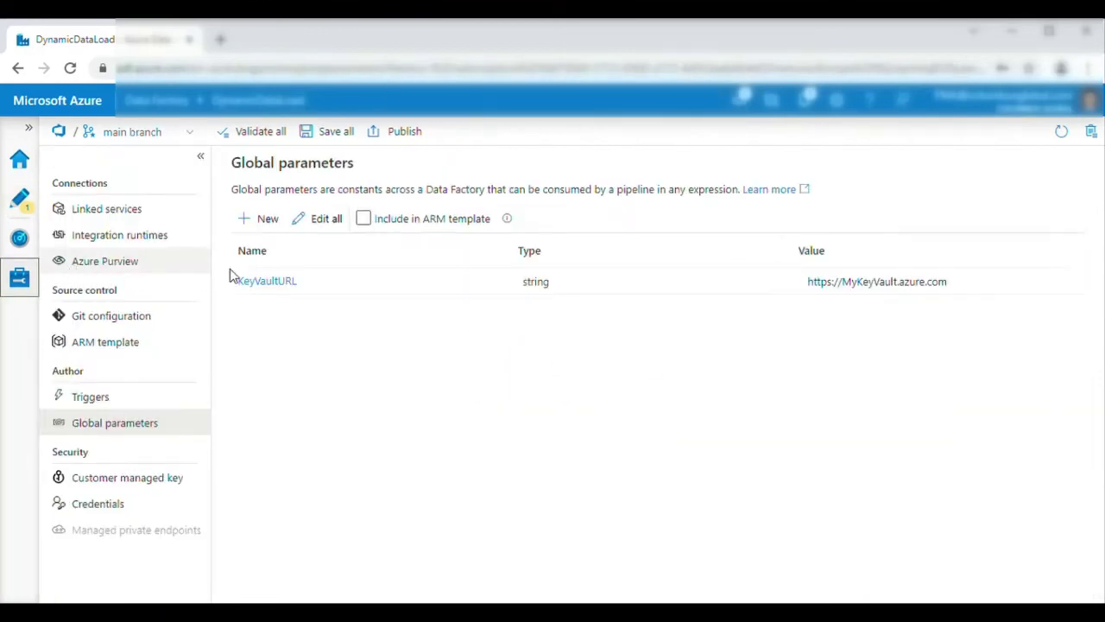
click(114, 402)
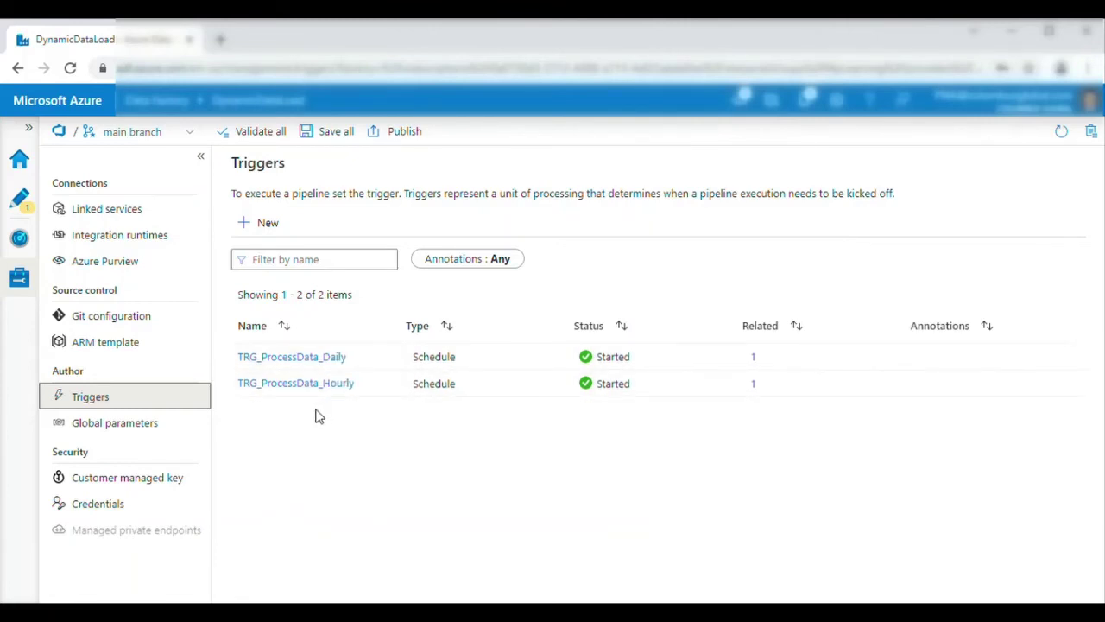
Return to the pipeline and inspect the varScheduleType value expression of the ACT_ScheduleType_SET activity, leaving it unedited.
click(25, 210)
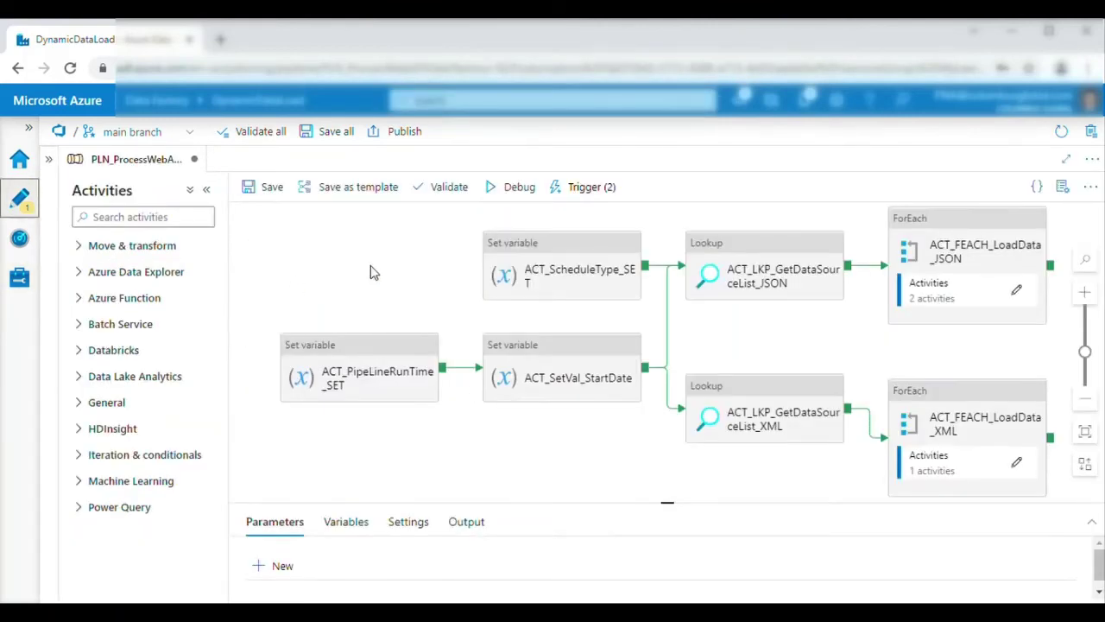
click(574, 287)
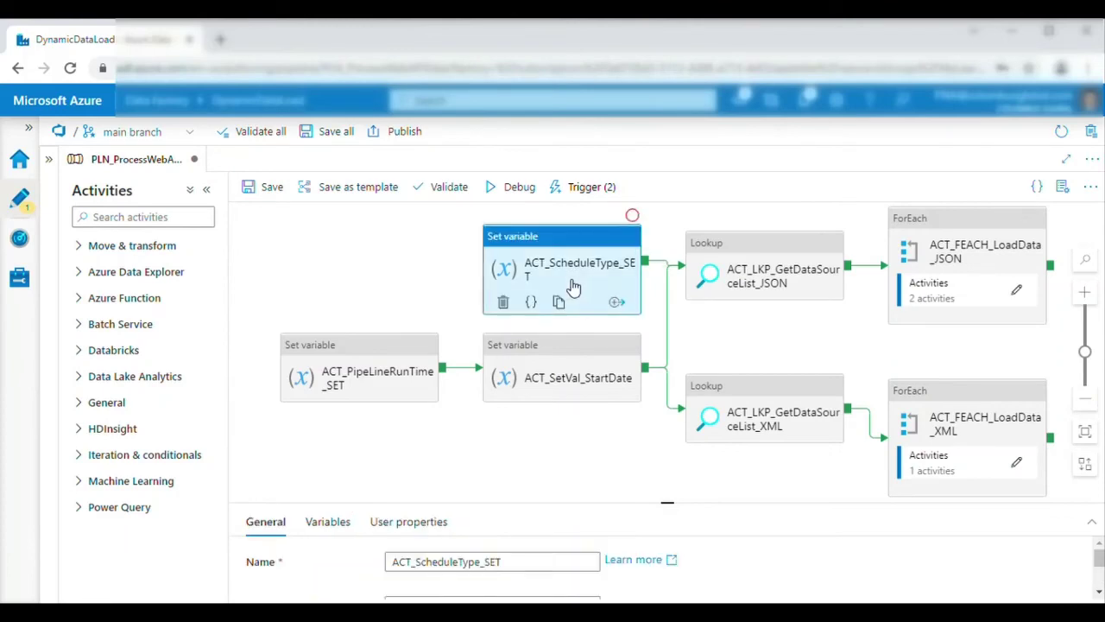
drag(671, 509, 639, 348)
click(324, 357)
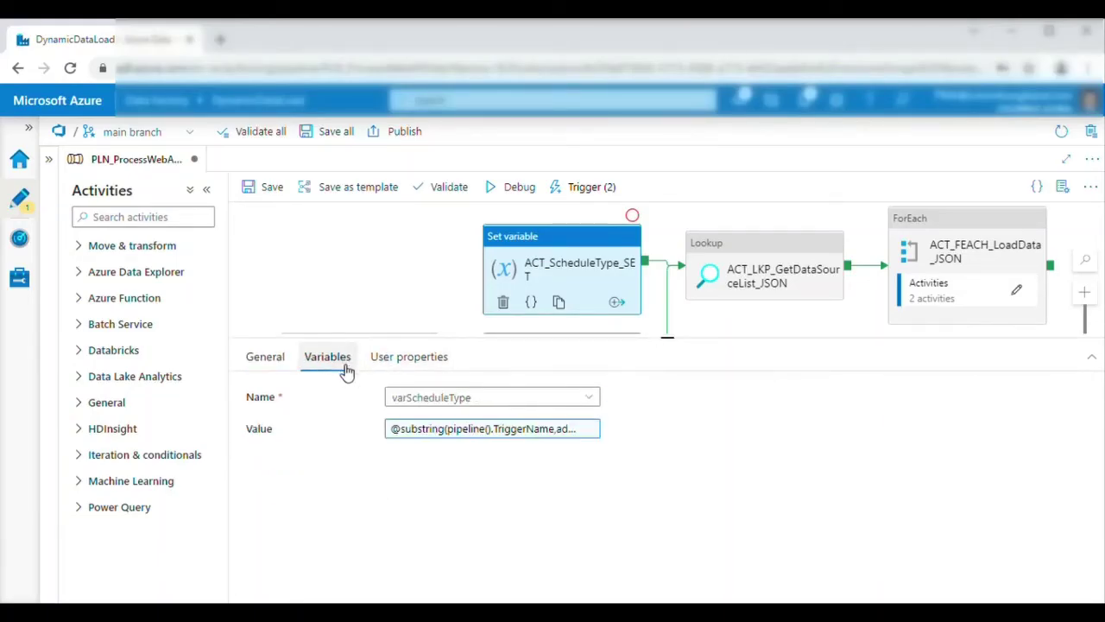
click(493, 439)
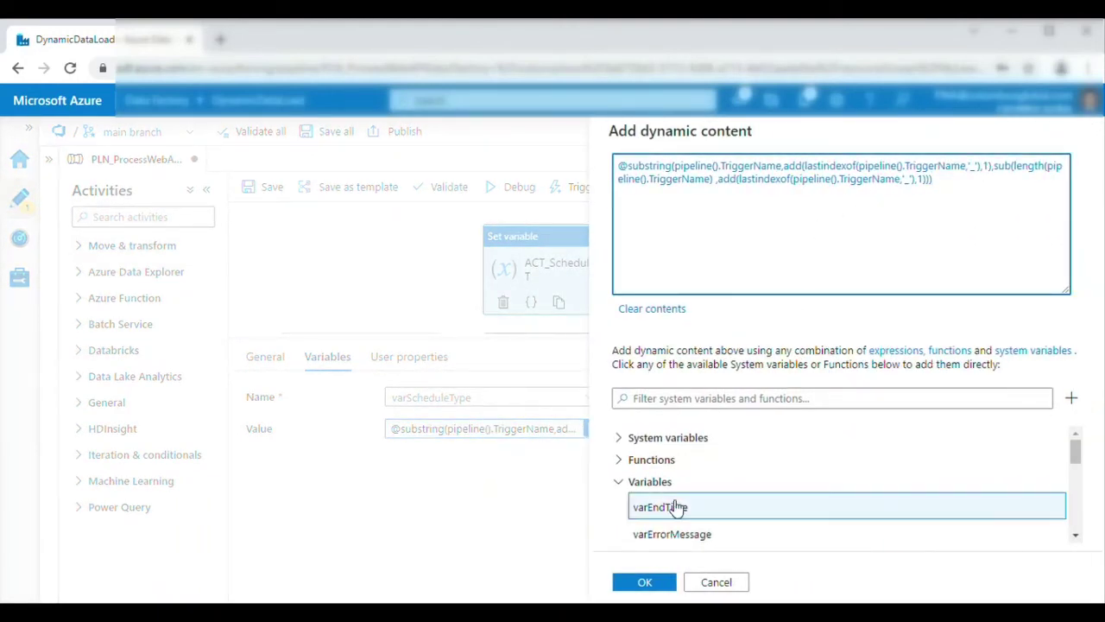
click(710, 582)
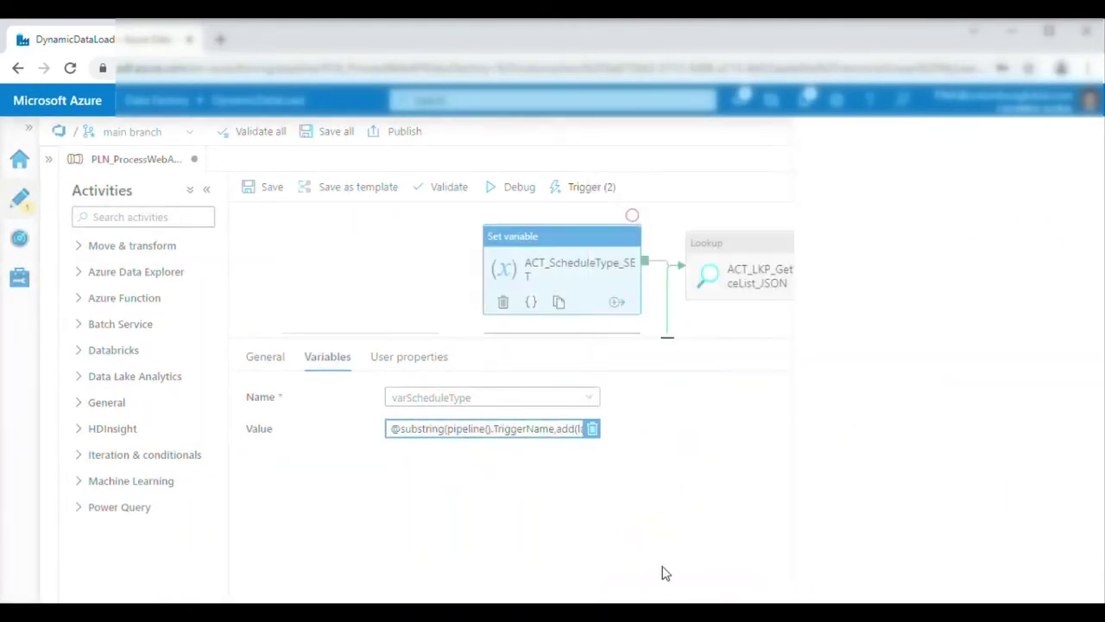
Examine the source dataset, stored procedure and parameters of the ACT_LKP_GetDataSourceList_JSON lookup.
click(375, 299)
drag(383, 301, 341, 250)
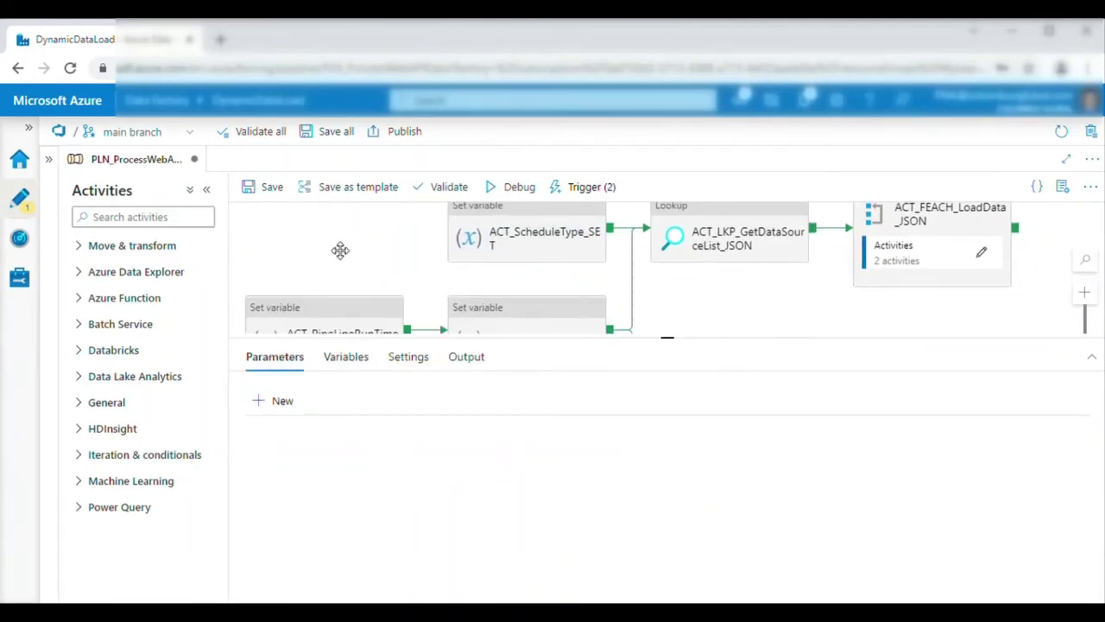
click(713, 235)
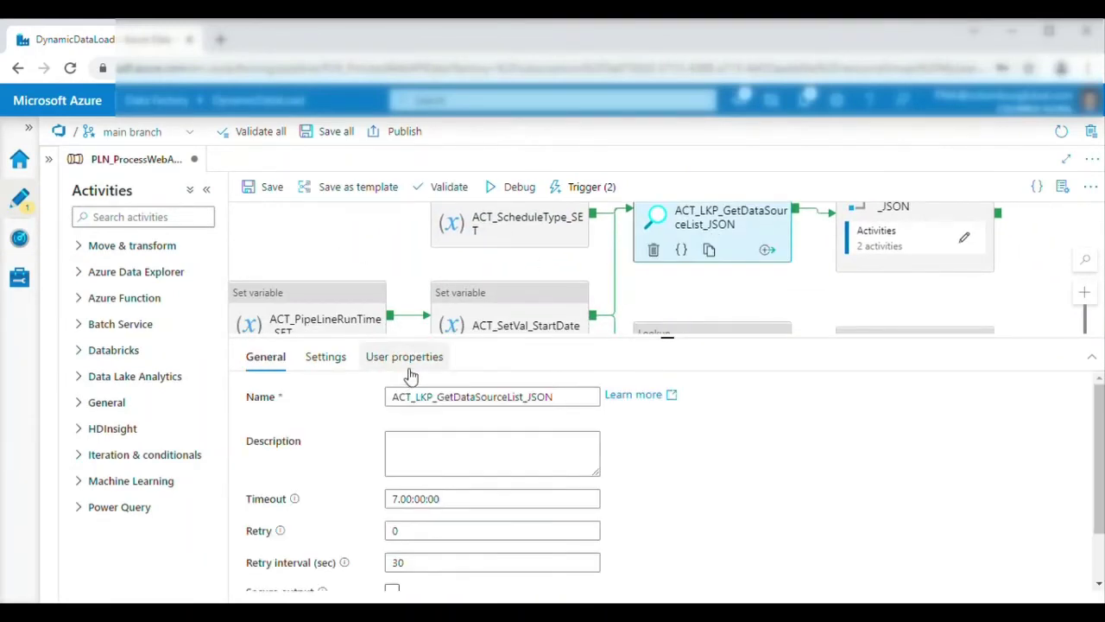
click(325, 357)
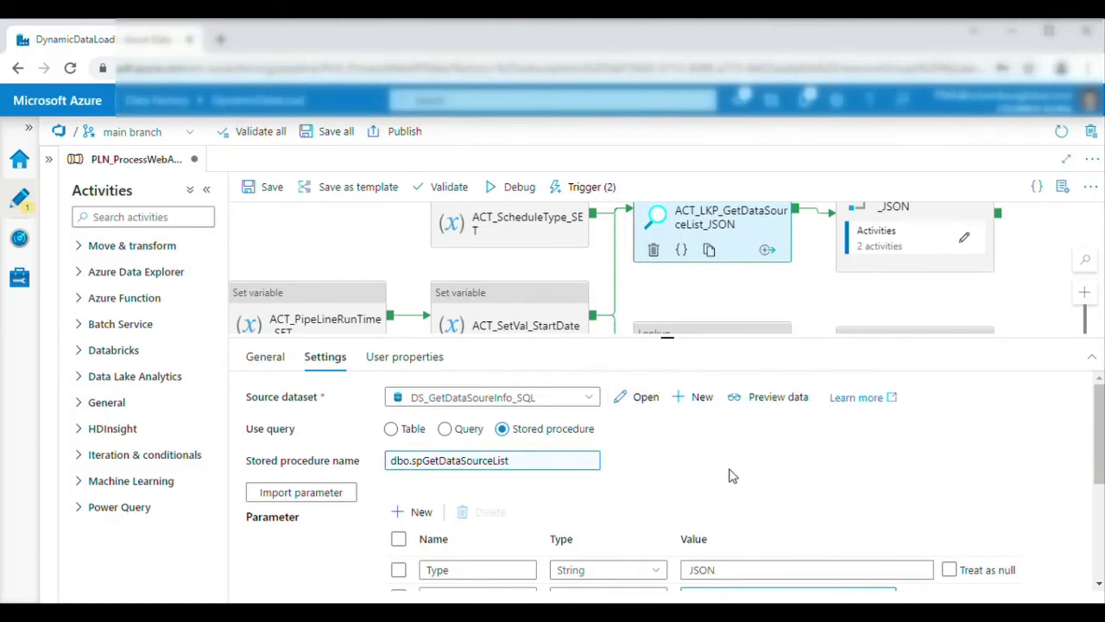
scroll(729, 475, down, 1)
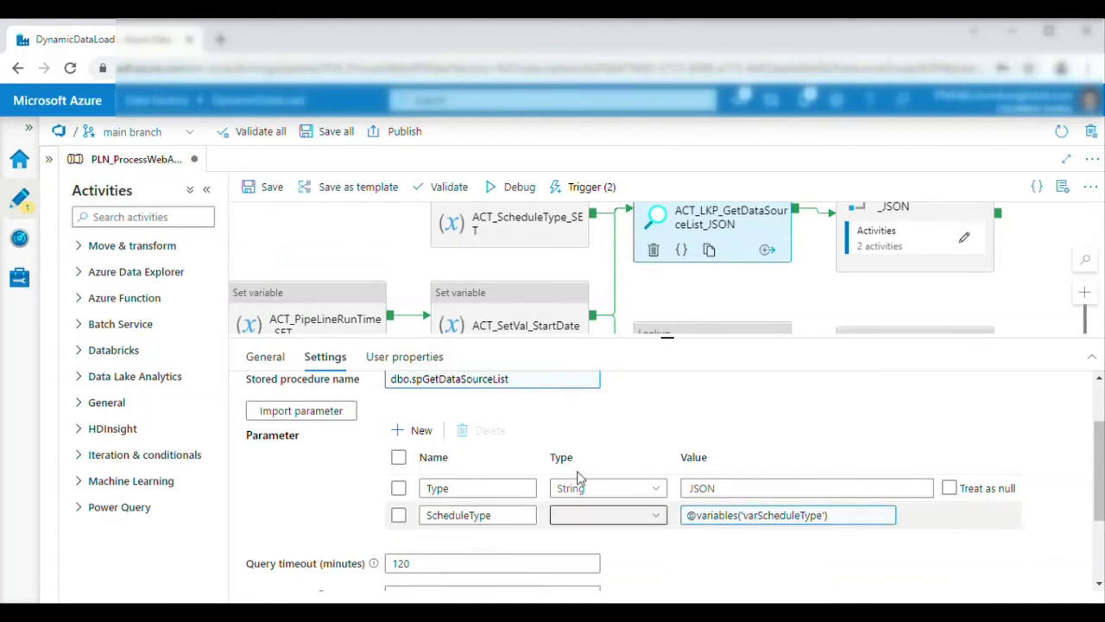
Examine the stored procedure and Type parameter of the ACT_LKP_GetDataSourceList_XML lookup, and deselect the activity.
click(371, 247)
drag(683, 308, 679, 233)
click(740, 301)
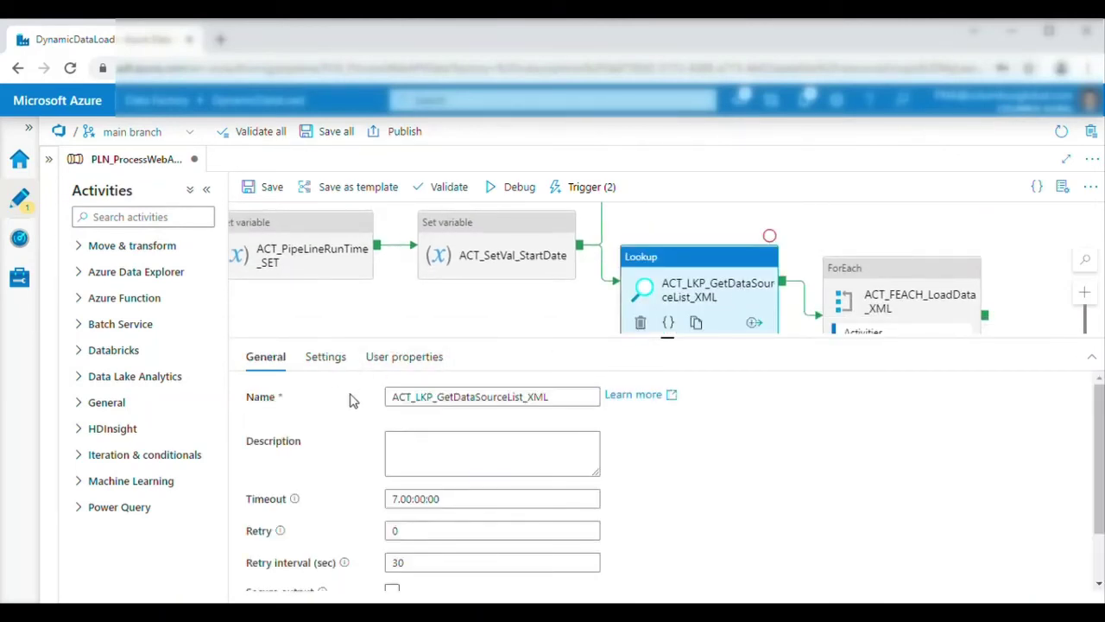
click(325, 356)
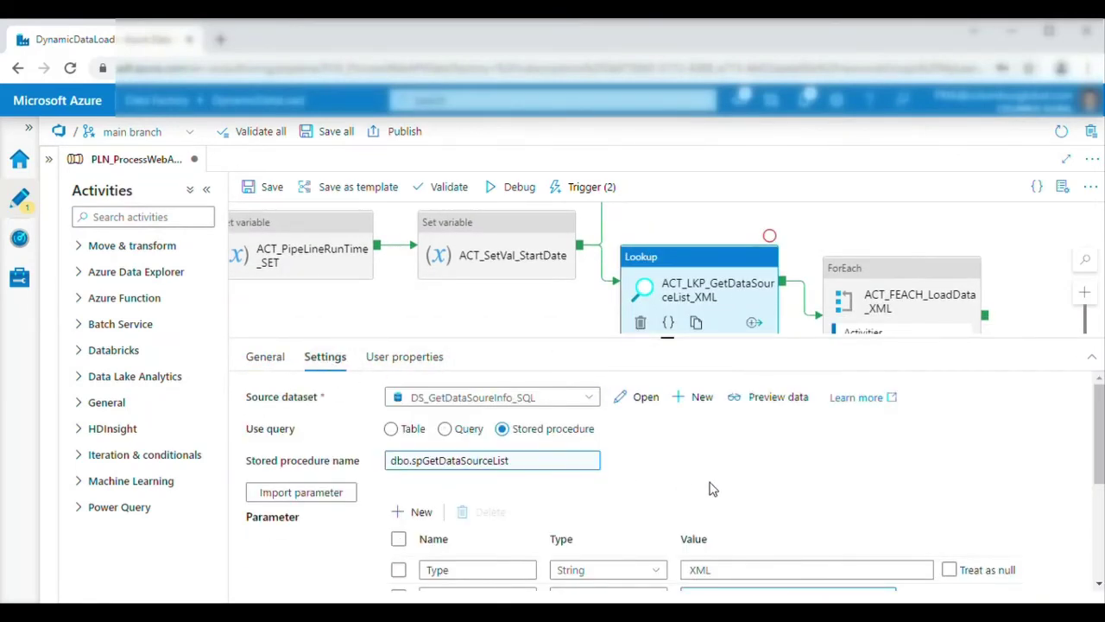
click(732, 569)
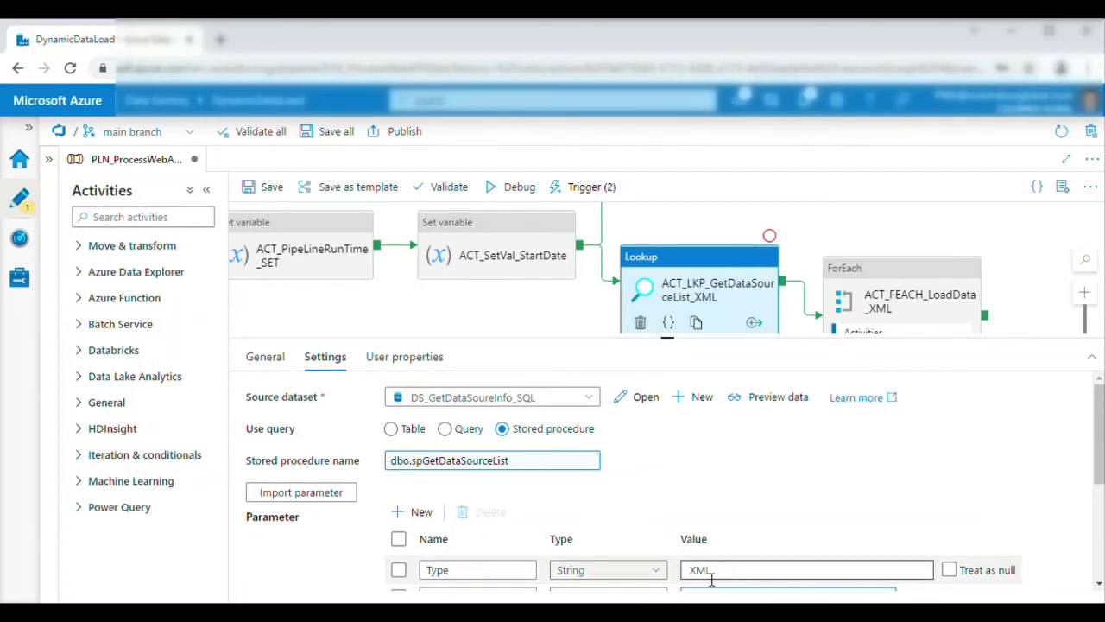
click(490, 490)
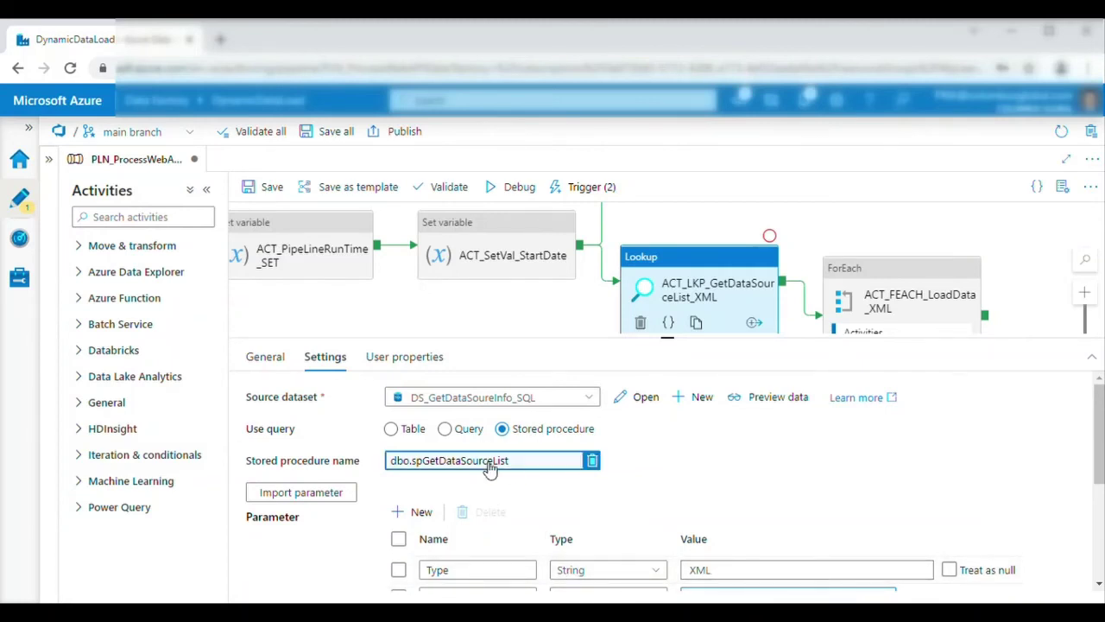
click(410, 314)
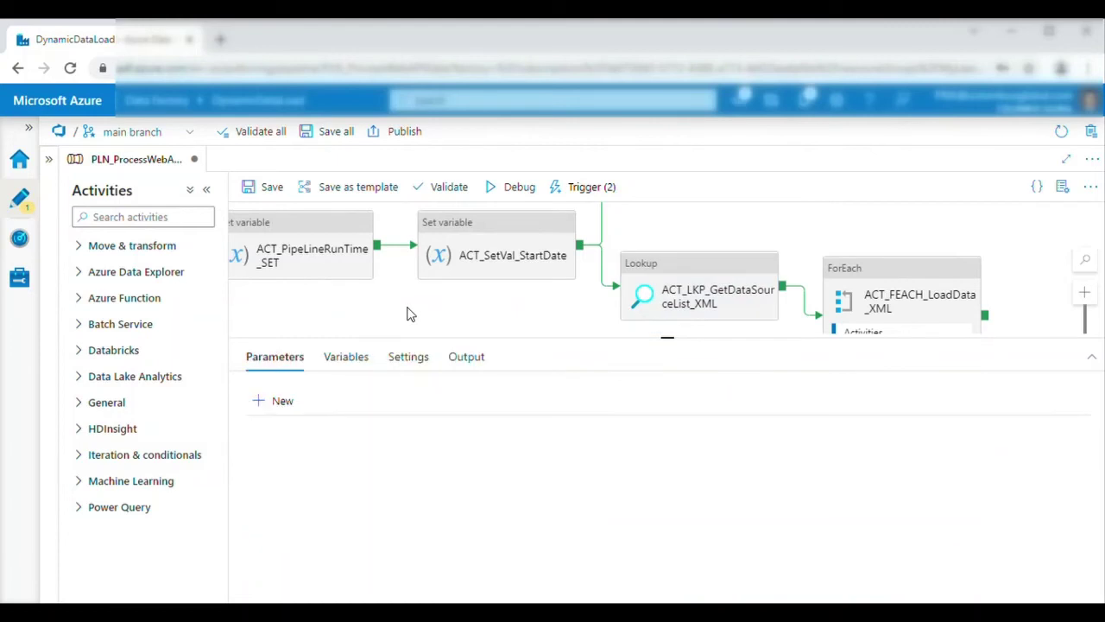
Open the activities inside ACT_FEACH_LoadData_JSON and examine the URL and method settings of ACT_WEB_GetAuthToken.
scroll(446, 316, right, 1)
scroll(446, 316, up, 1)
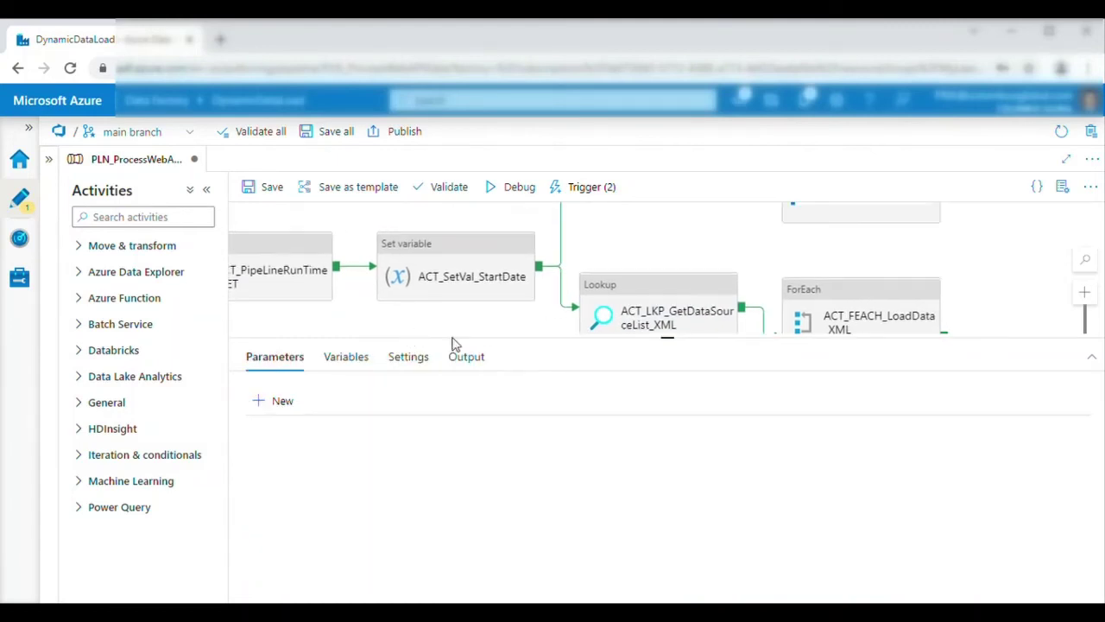
drag(669, 341, 634, 446)
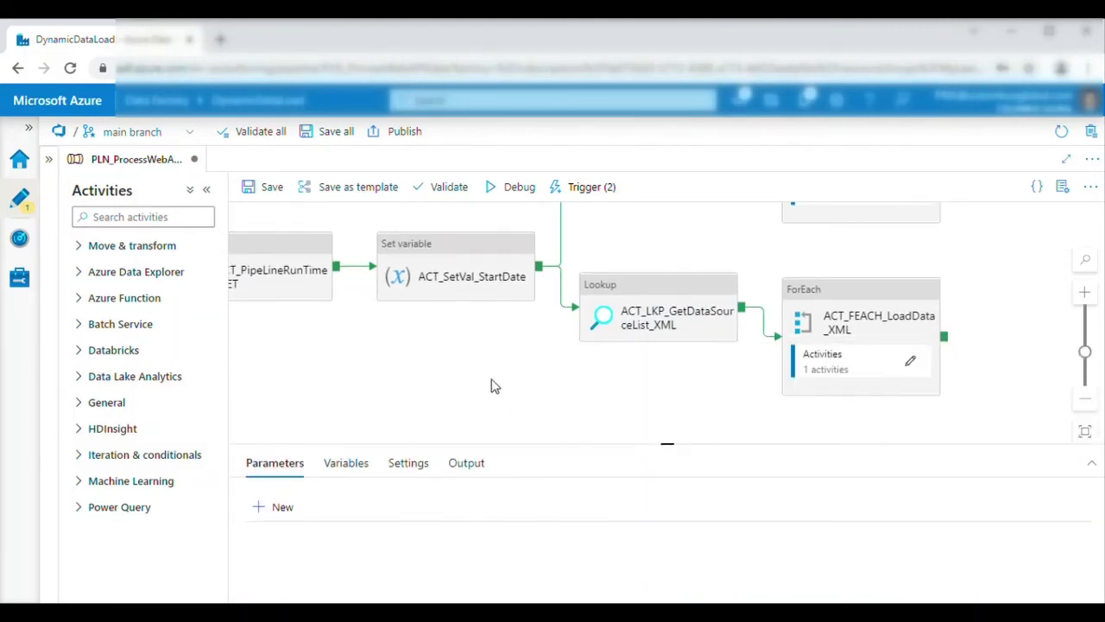
drag(490, 386, 463, 454)
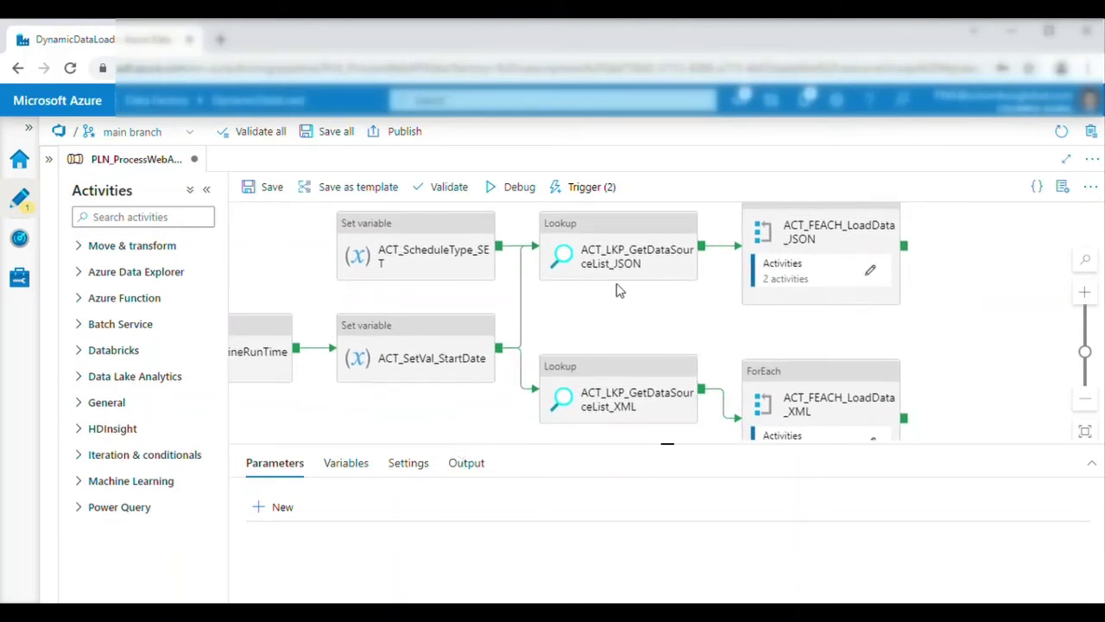
click(873, 273)
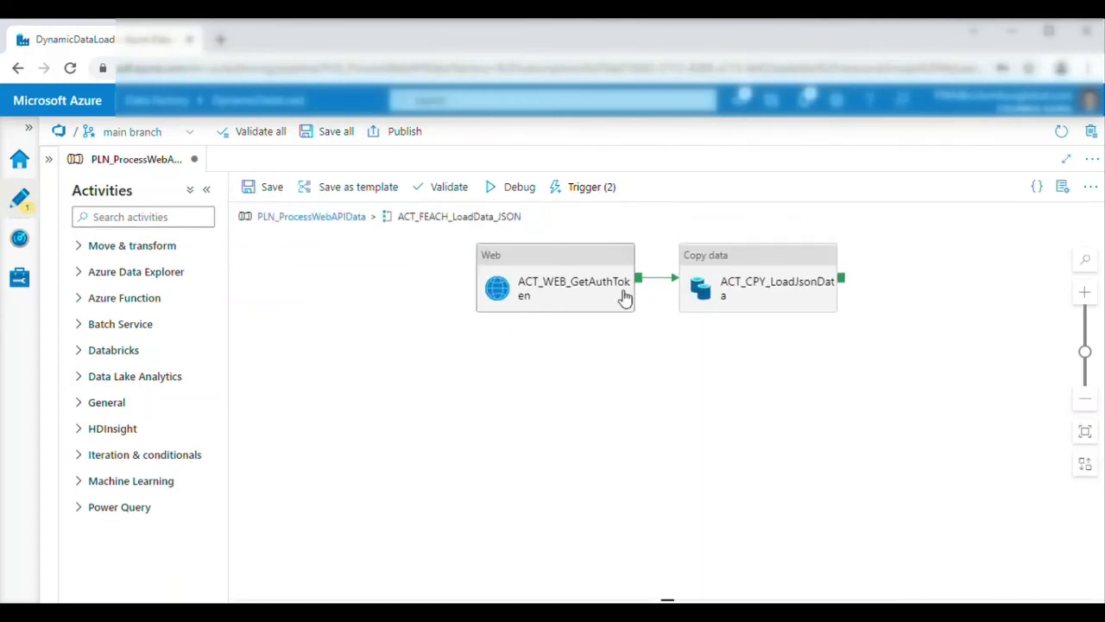
click(572, 307)
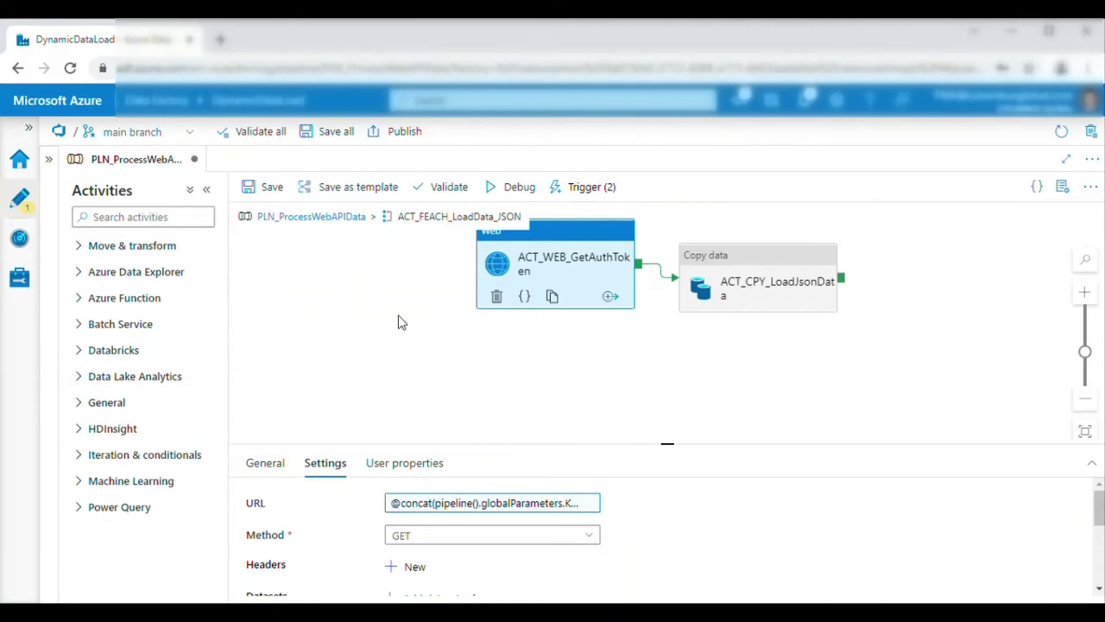
Look up the KeyVaultURL global parameter of the data factory and return to the ForEach activities.
click(19, 276)
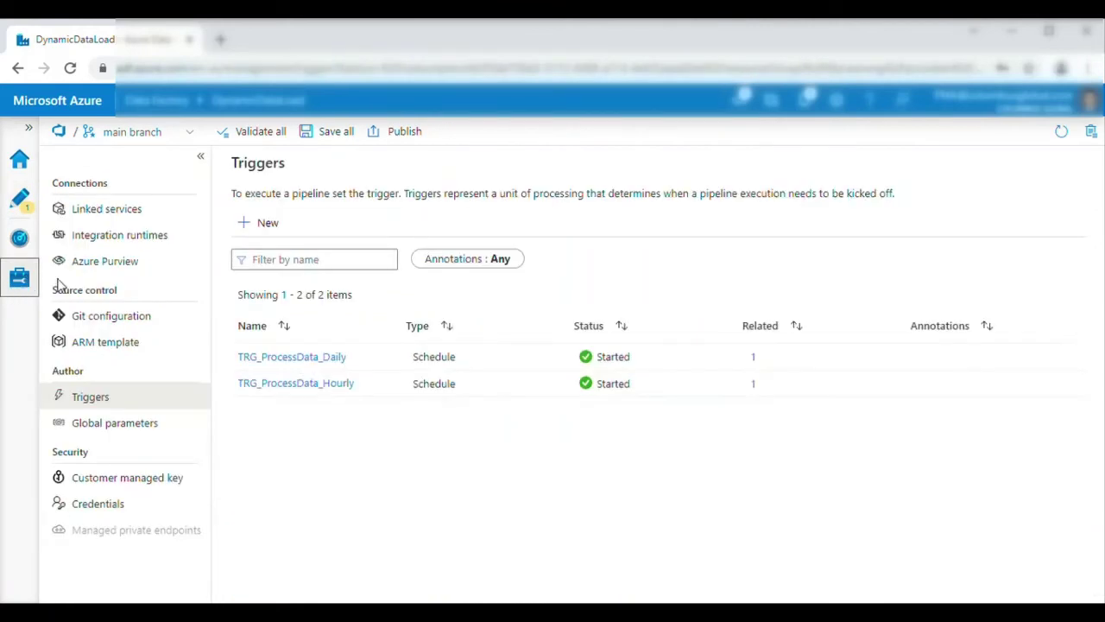
click(117, 425)
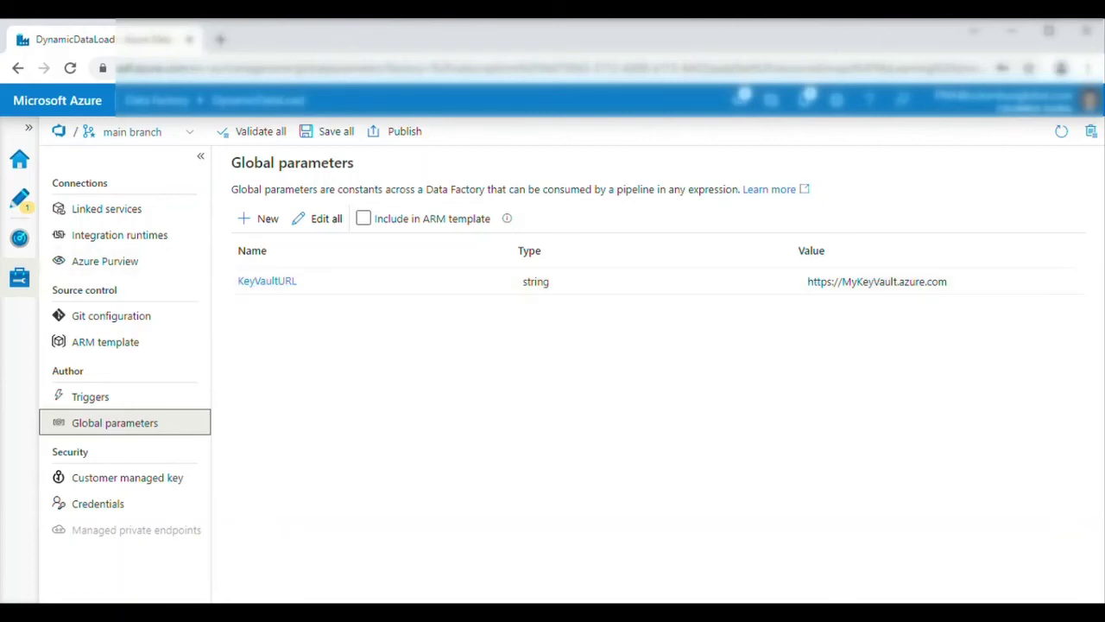
click(19, 201)
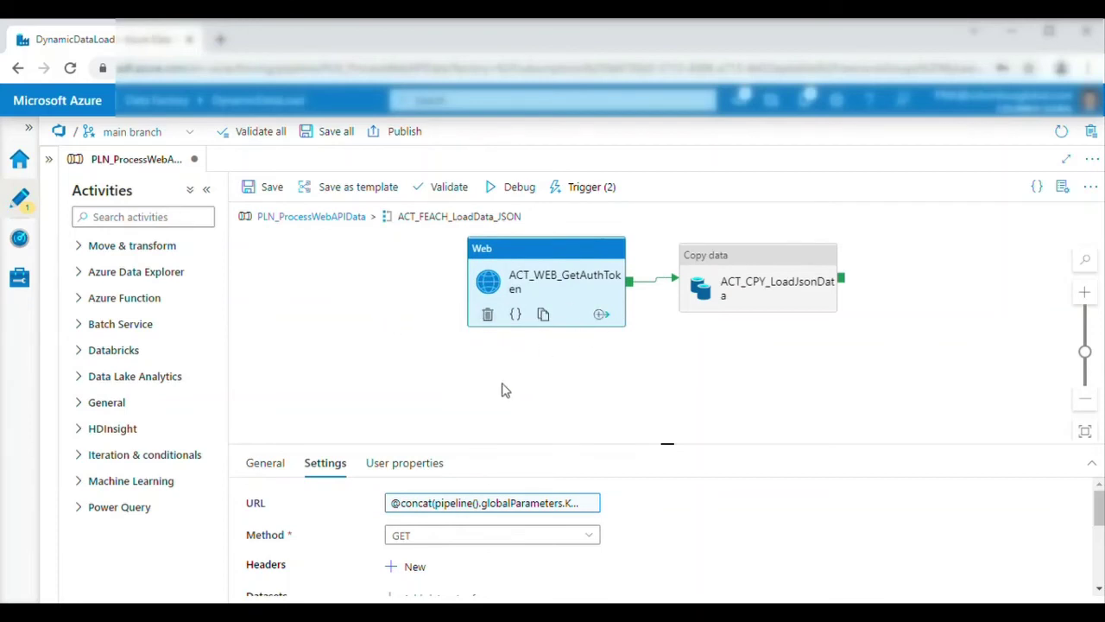
Inspect the source dataset properties of ACT_CPY_LoadJsonData and the full RelativeUrl expression, closing it without changes.
click(763, 282)
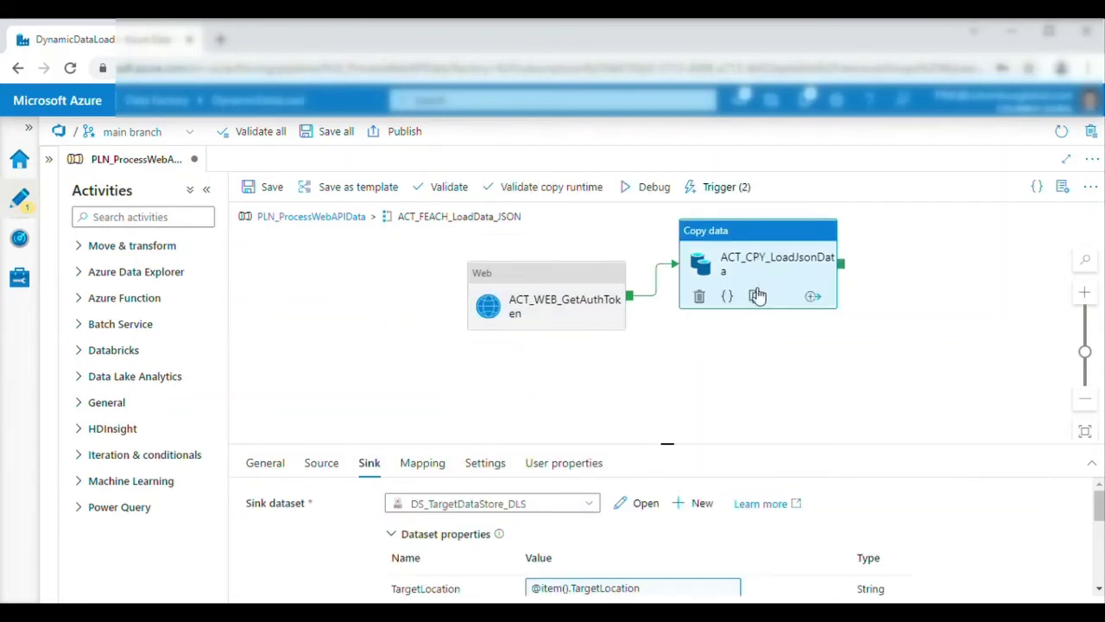
drag(674, 452, 669, 316)
click(321, 334)
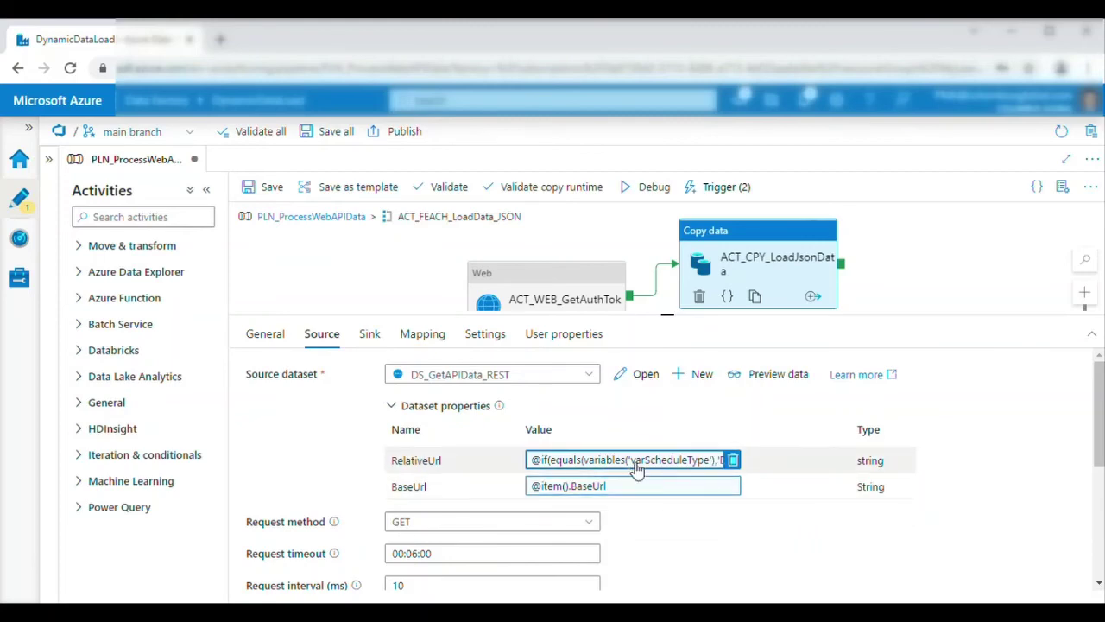
click(636, 467)
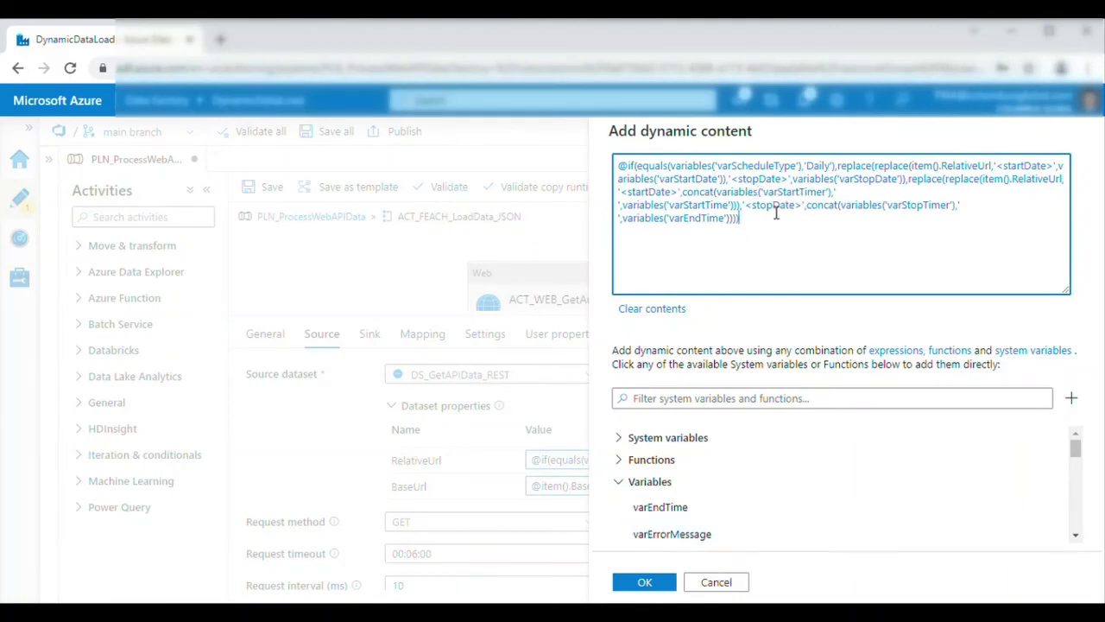
click(730, 582)
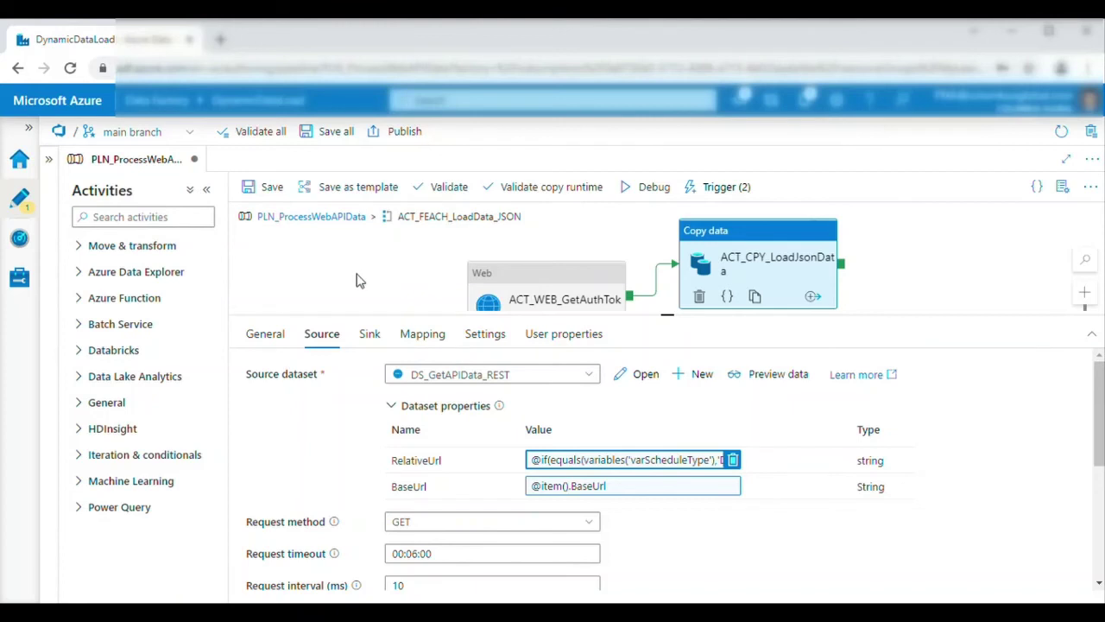
Examine the TargetLocation, TargetValue and SubDirectoryPath sink properties of ACT_CPY_LoadJsonData, and return to the PLN_ProcessWebAPIData pipeline.
click(375, 337)
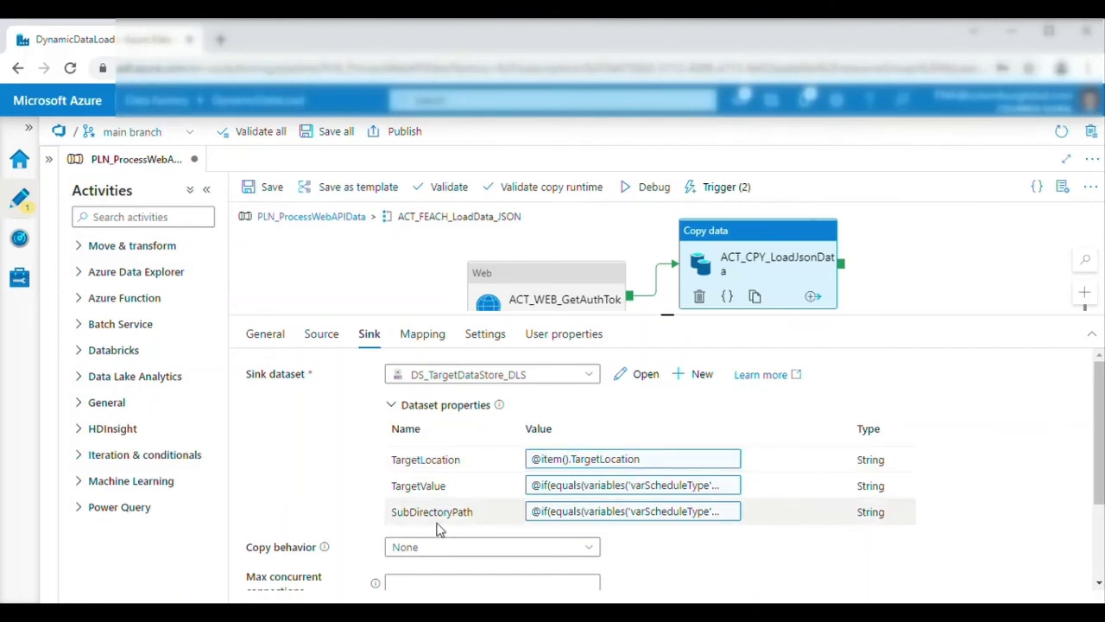
click(587, 516)
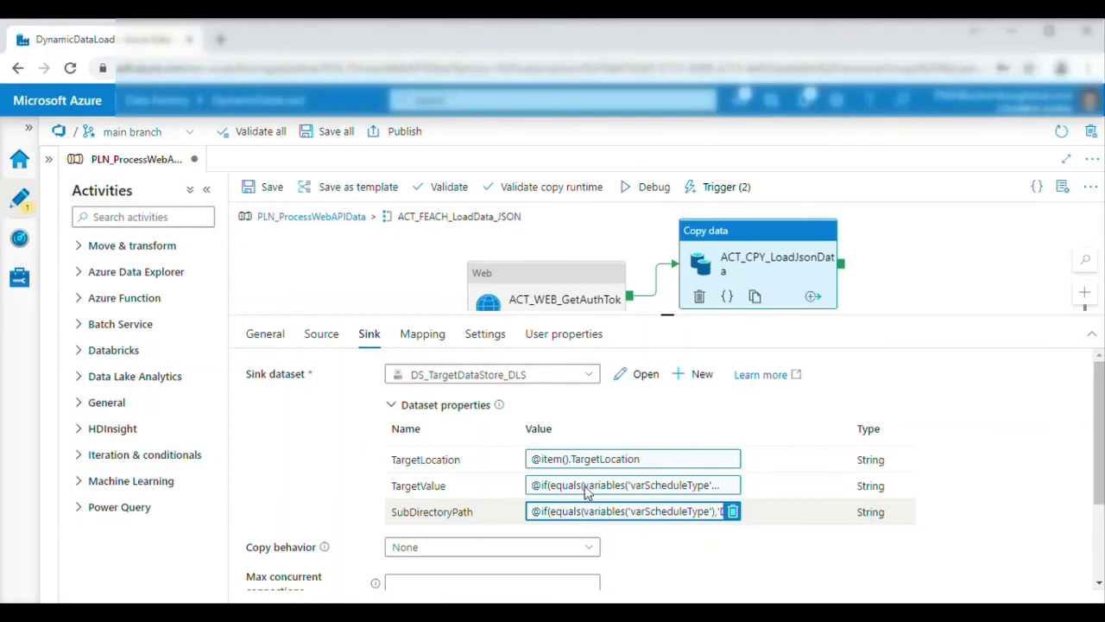
click(327, 292)
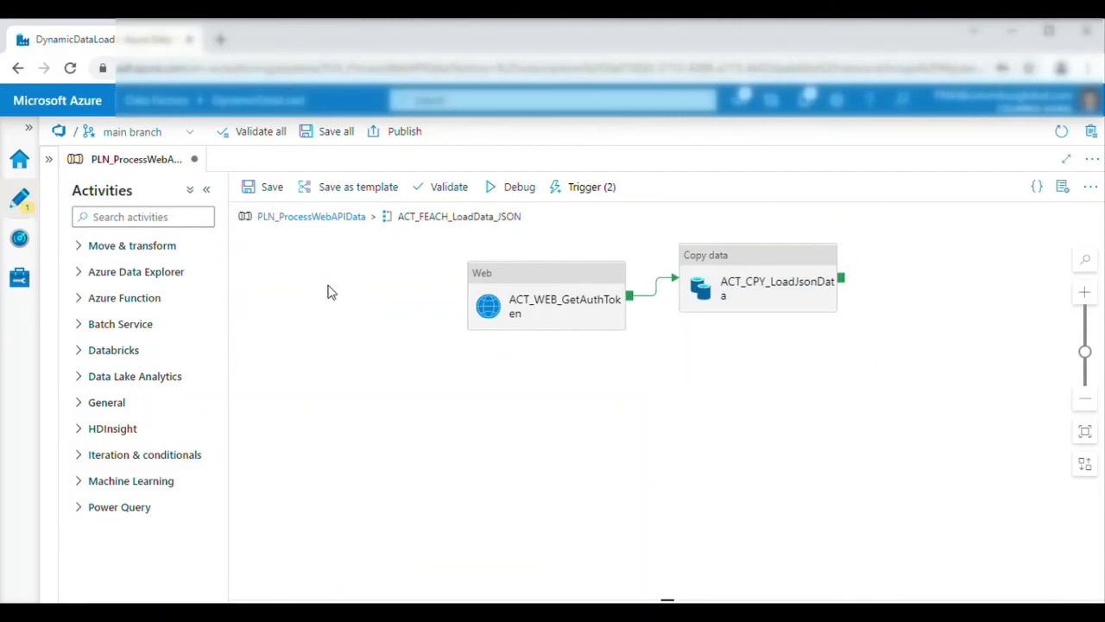
click(318, 218)
click(768, 285)
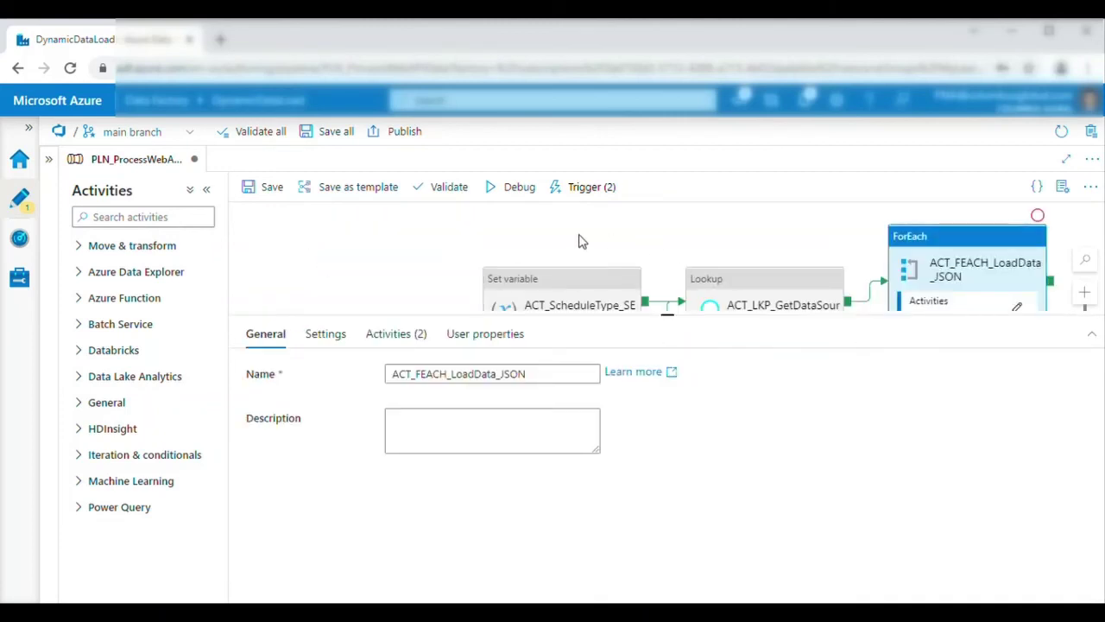
Review the PLN_ProcessWebAPIData activity flow and the activities inside ACT_FEACH_LoadData_JSON, and return to the pipeline.
drag(581, 240, 579, 226)
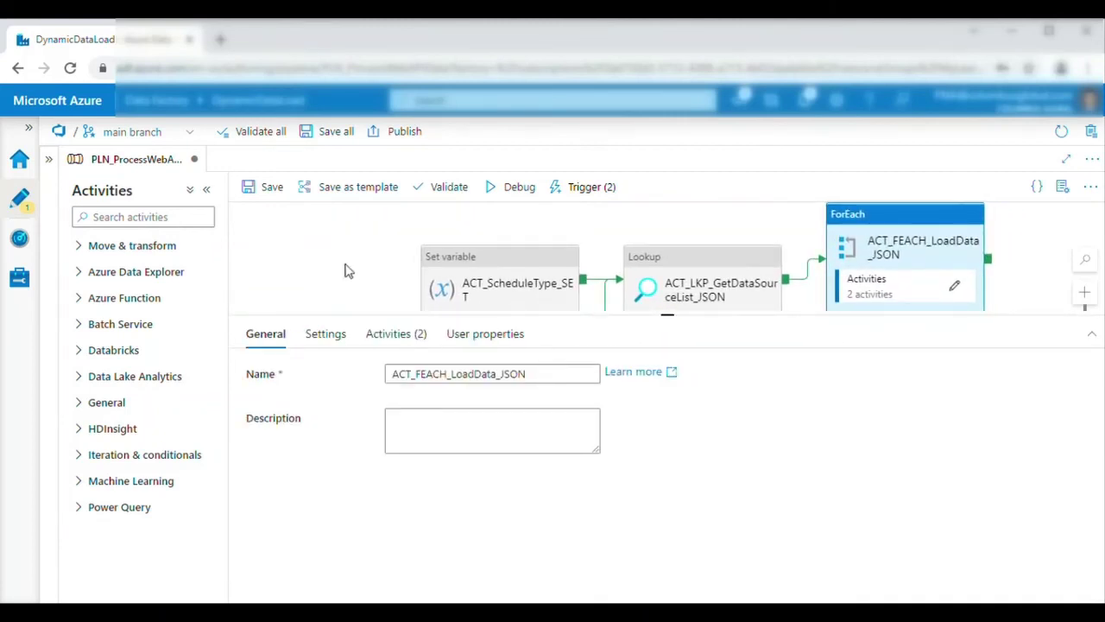
drag(666, 323, 668, 452)
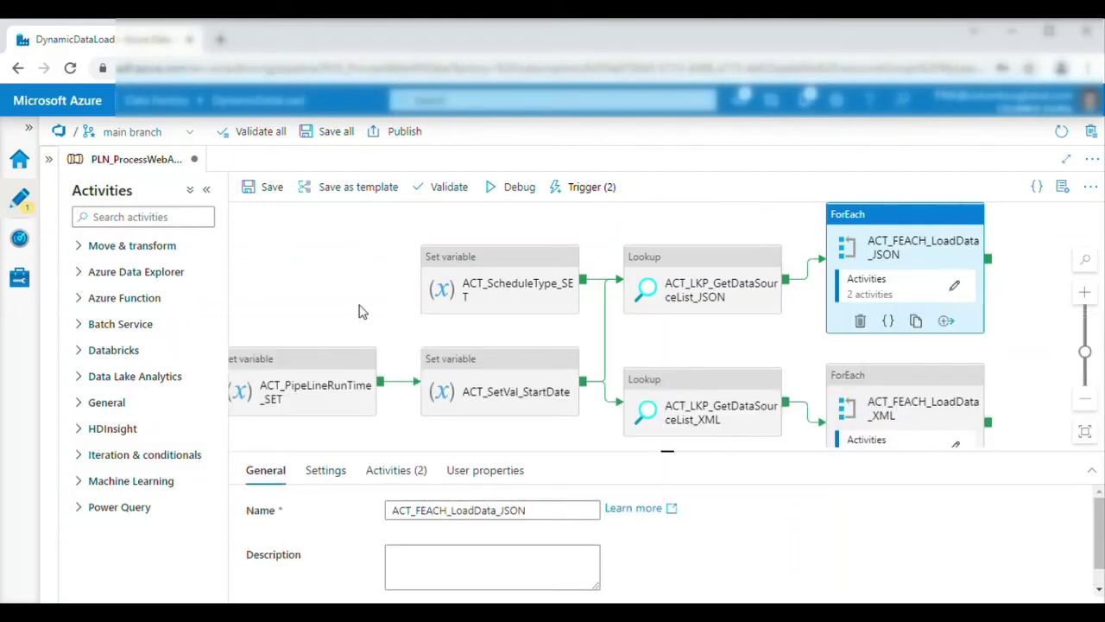
drag(360, 309, 415, 309)
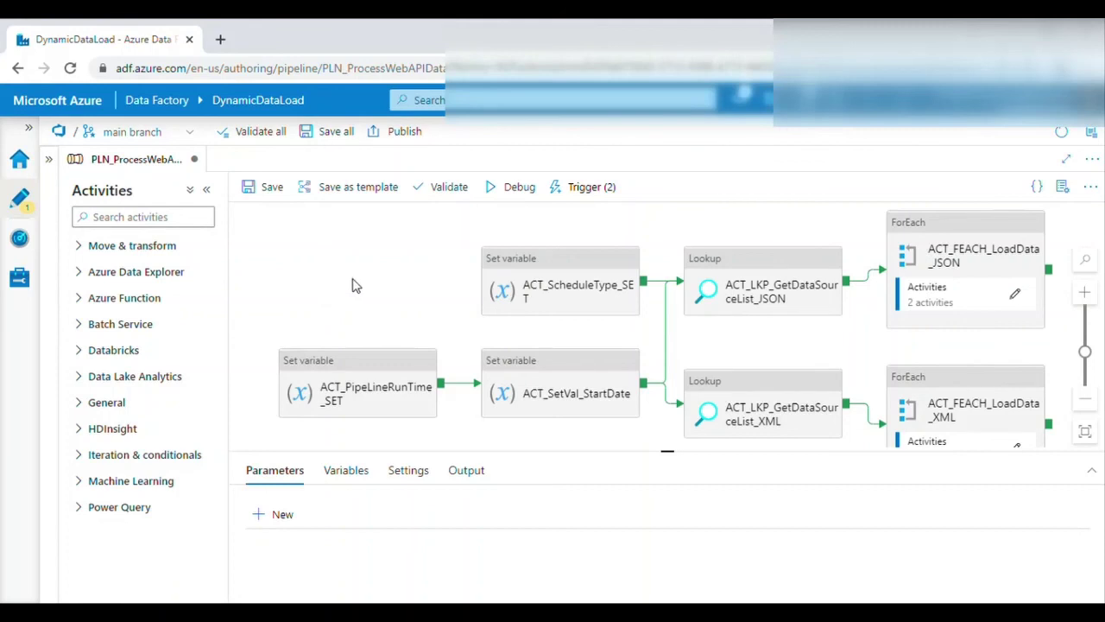
click(1014, 298)
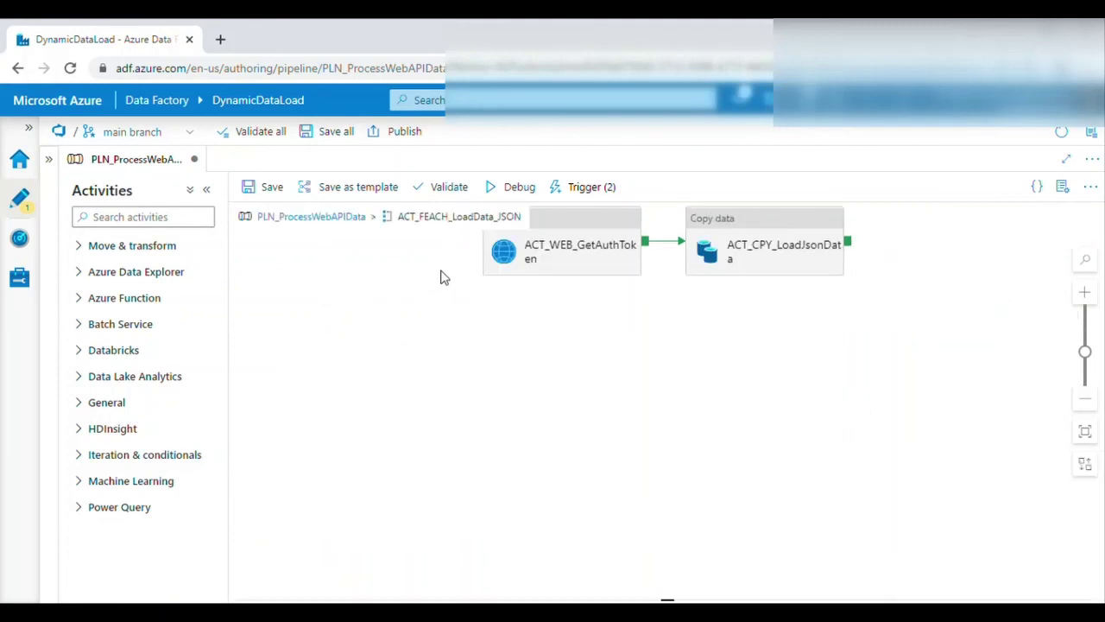
click(312, 217)
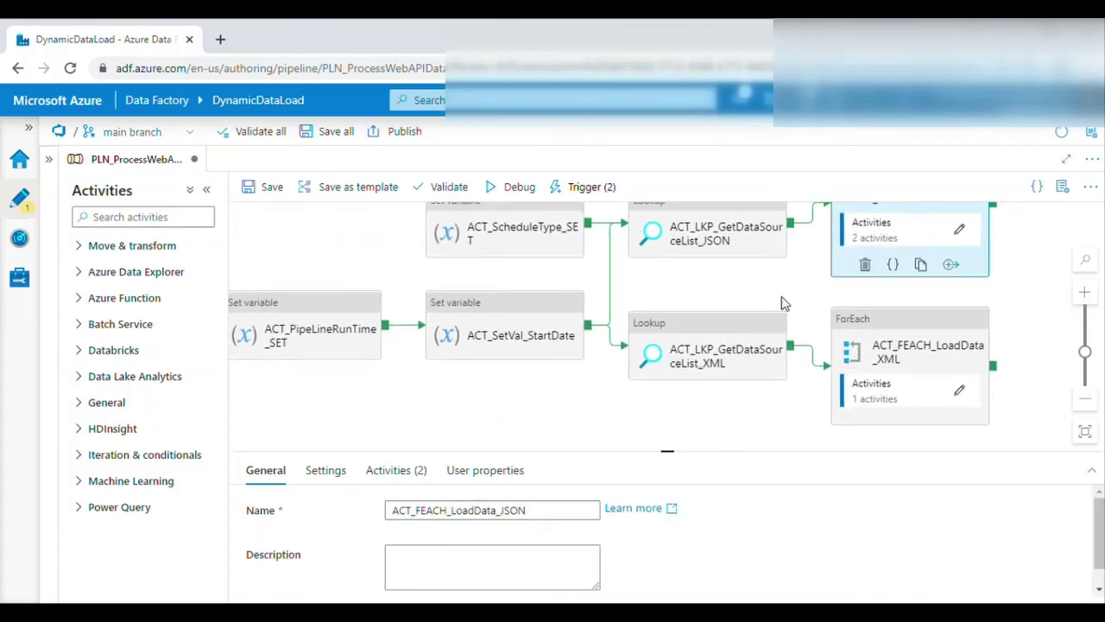
Examine the source and sink dataset properties of ACT_CPY_LoadXMLData inside ACT_FEACH_LoadData_XML, and return to the PLN_ProcessWebAPIData pipeline.
click(958, 389)
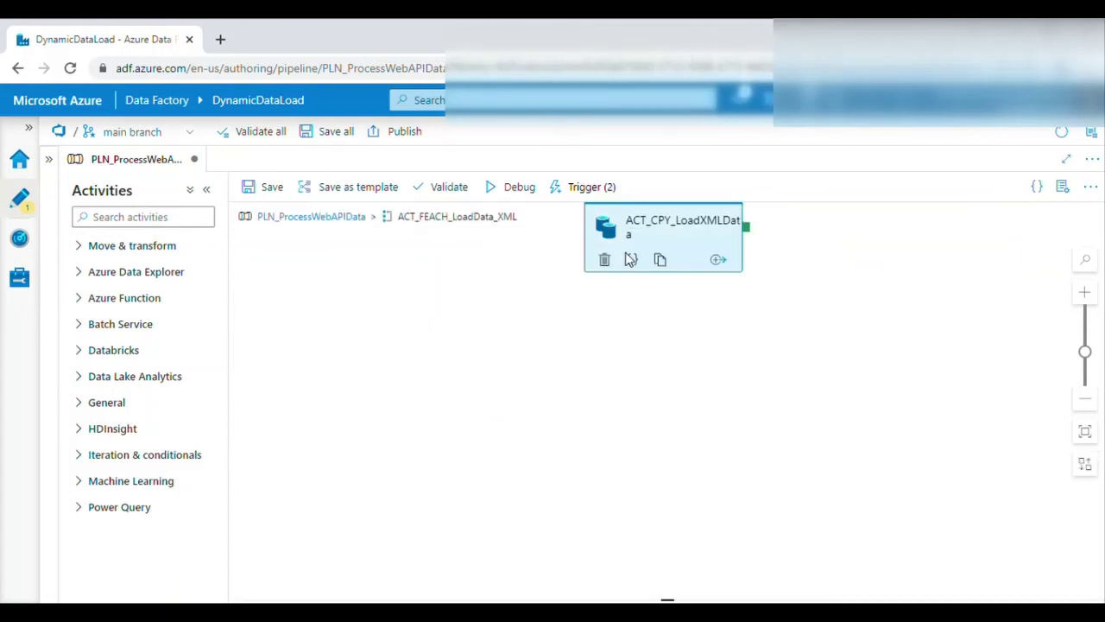
drag(668, 456, 637, 331)
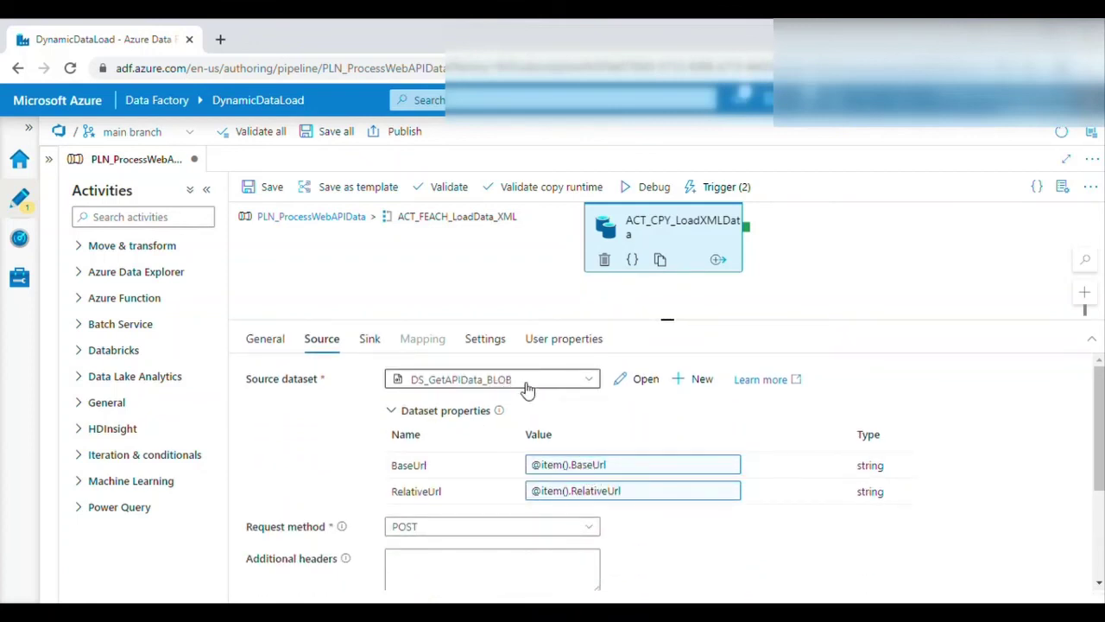
click(370, 339)
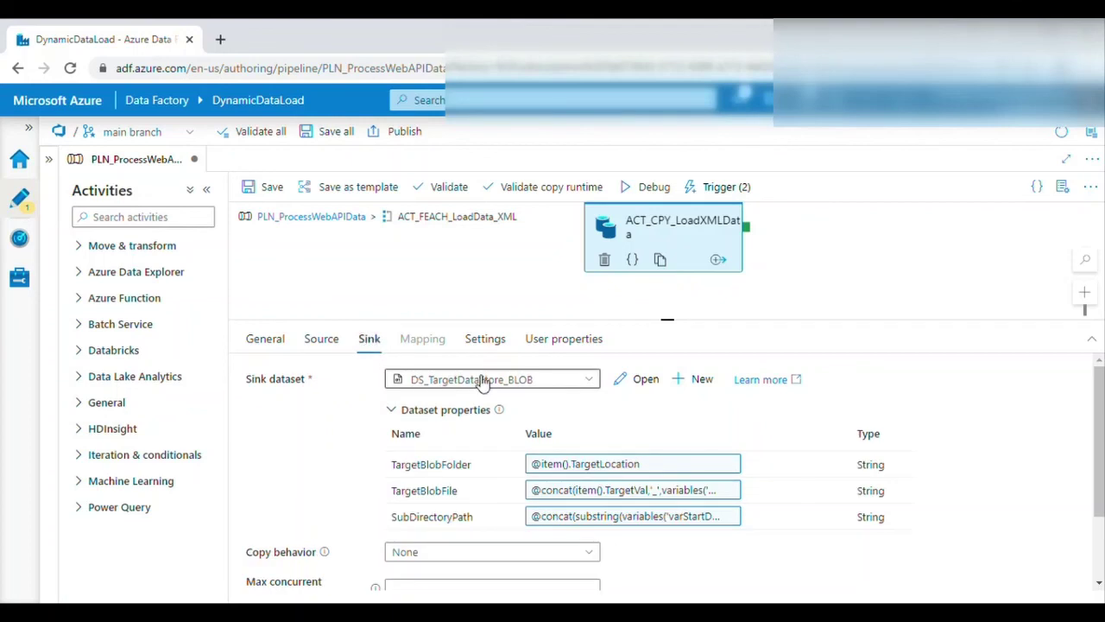
click(333, 344)
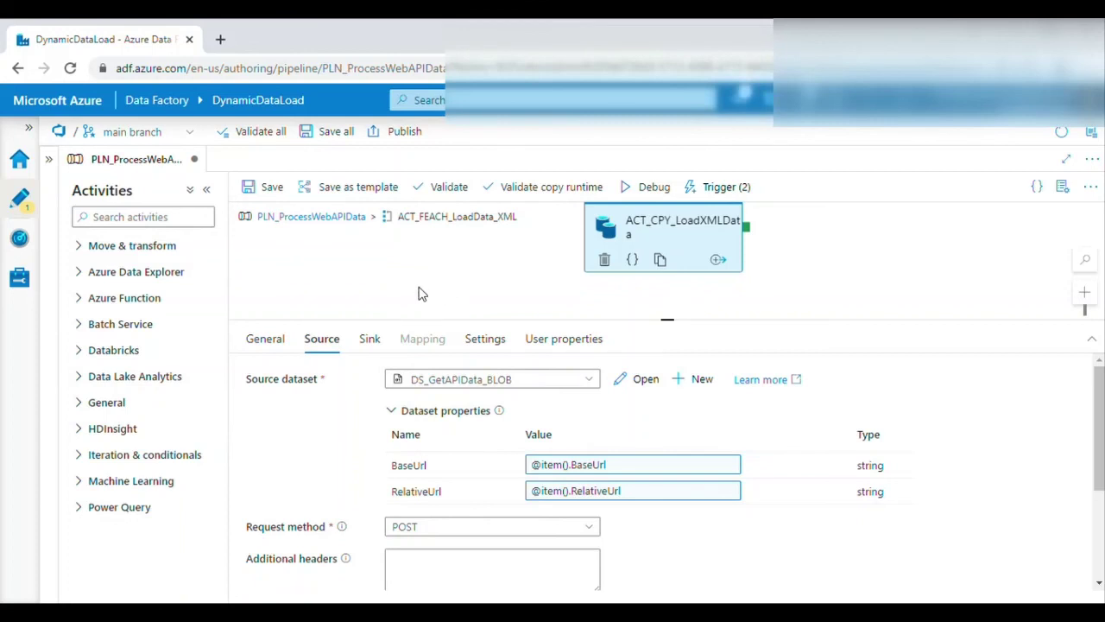
click(315, 217)
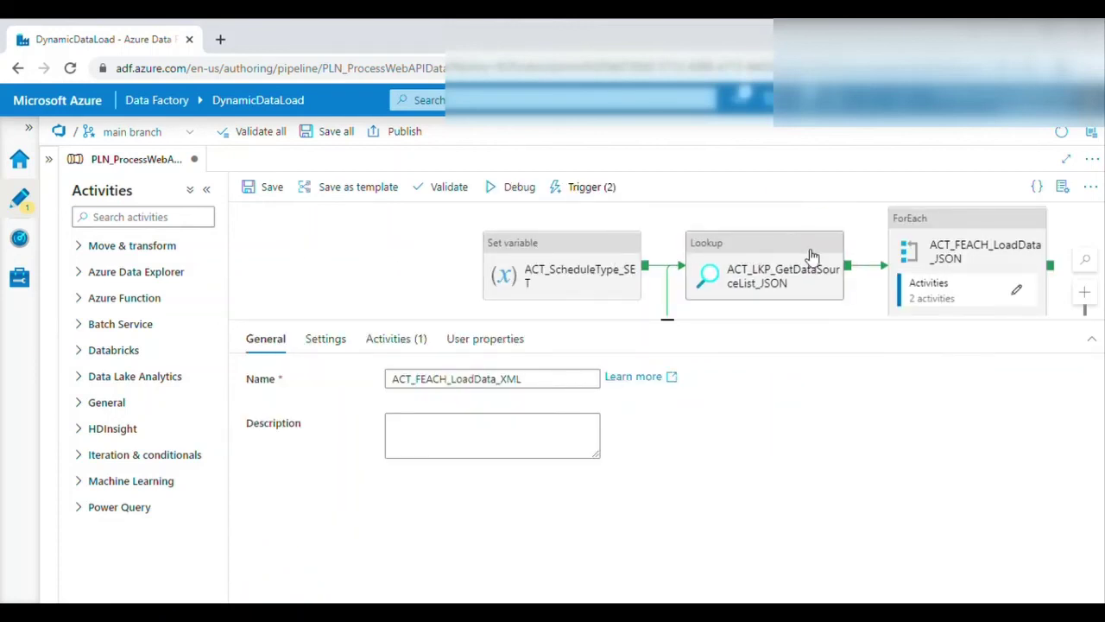
Try the Sequential option in the settings of the ACT_FEACH_LoadData_JSON activity and switch it back off.
drag(664, 237, 642, 221)
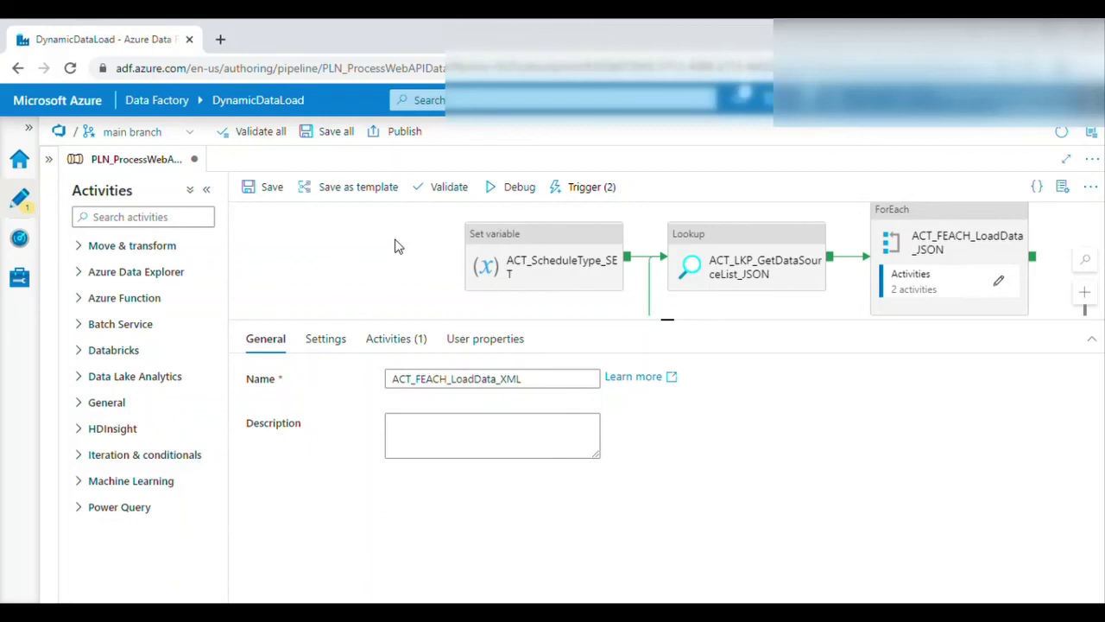
click(912, 239)
click(337, 342)
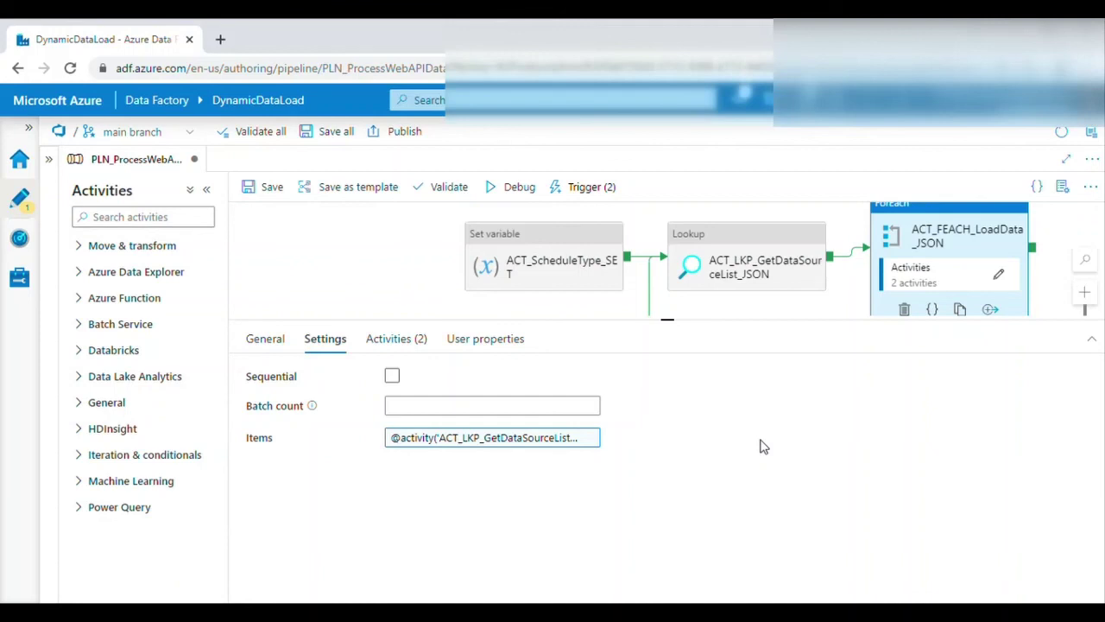
click(393, 377)
click(393, 376)
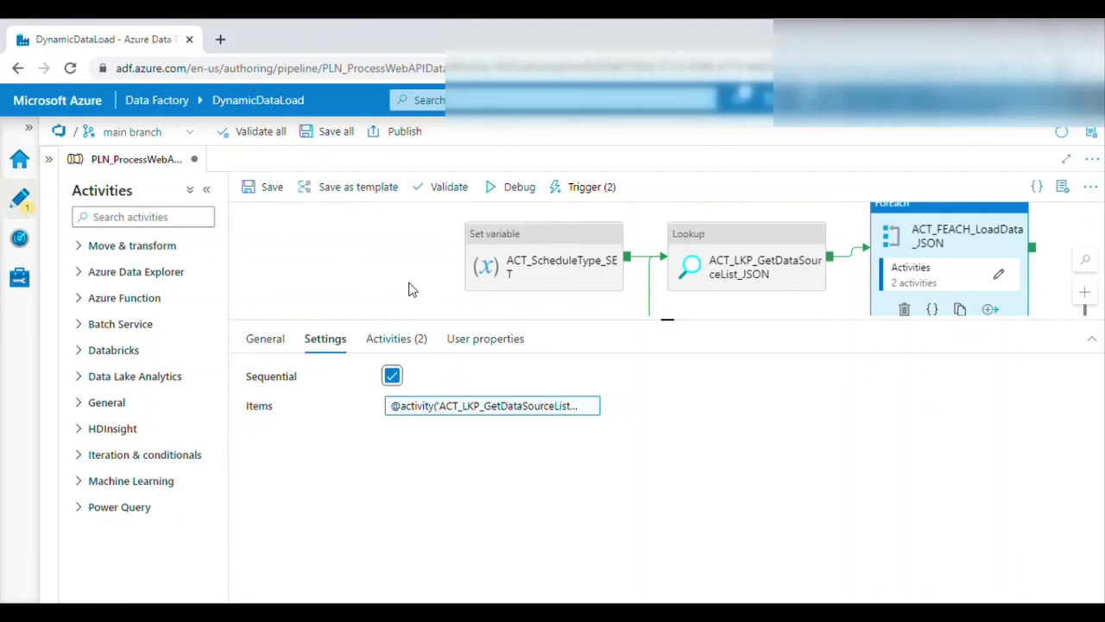
click(392, 377)
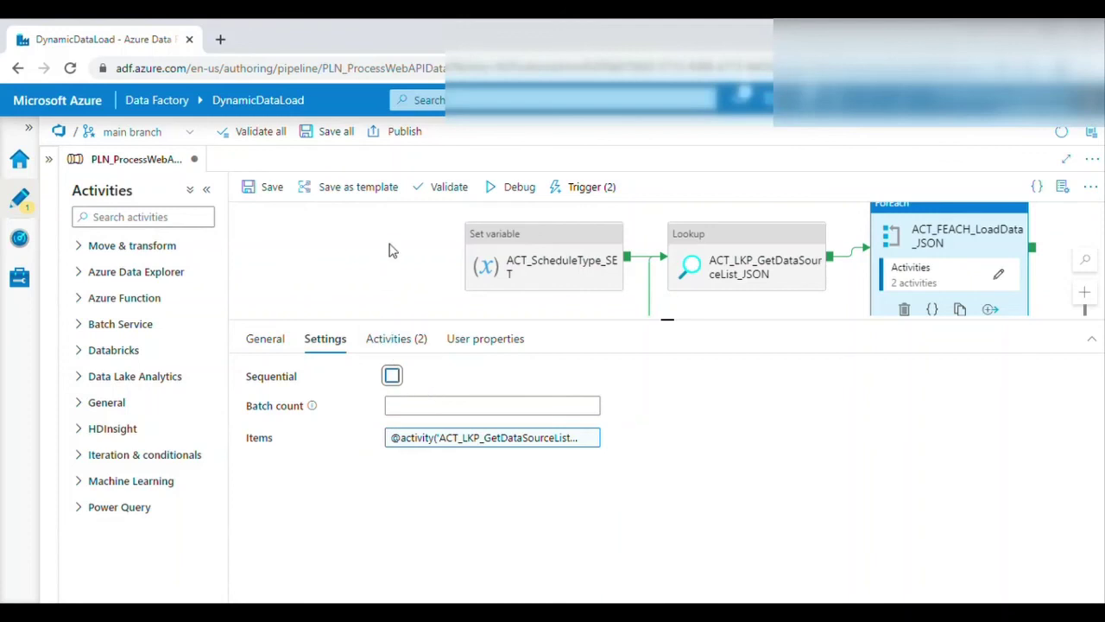